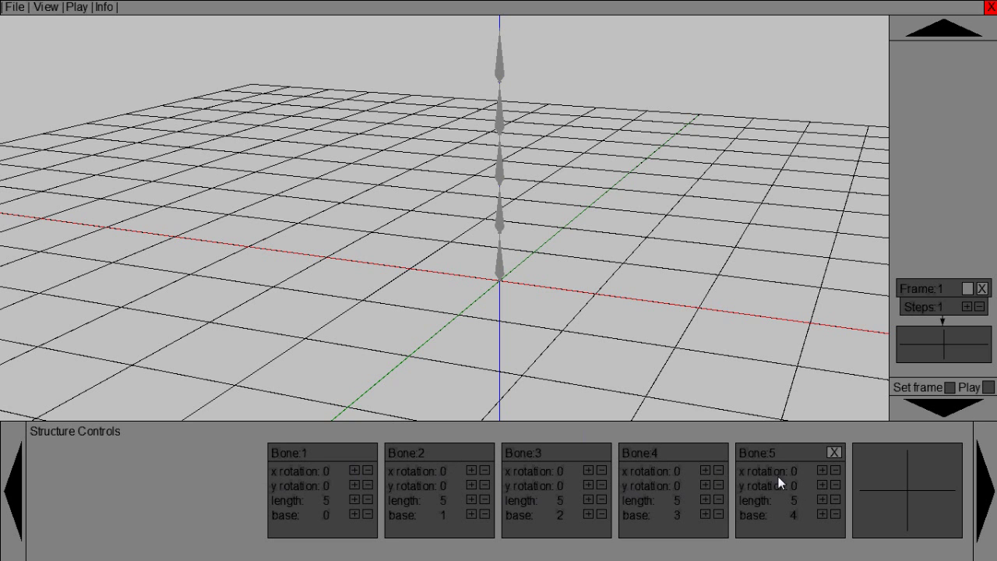
# Rotate bone 4 to a y rotation of 93 and set its base to 0
pyautogui.press('Right')
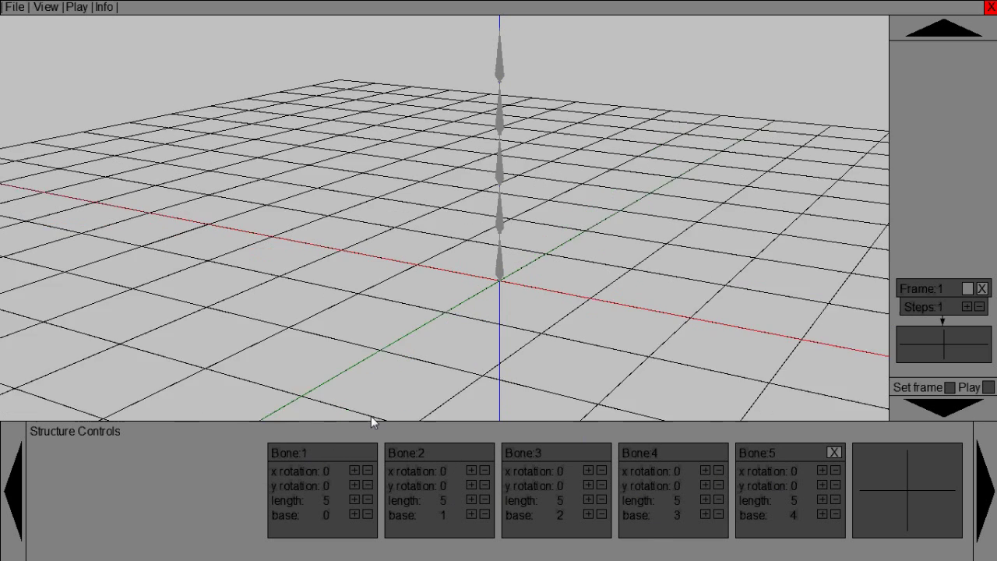
pyautogui.press('Right')
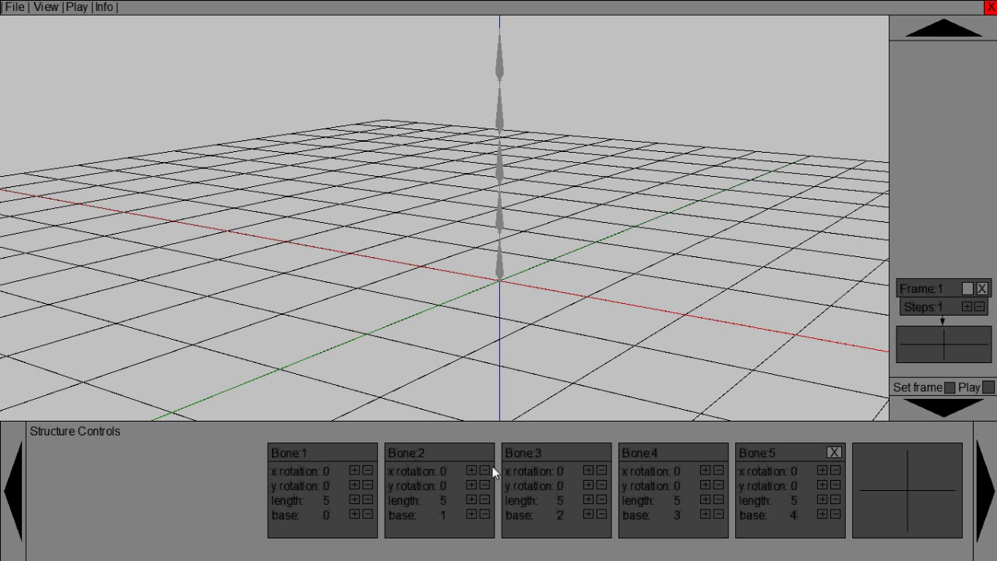
pyautogui.moveTo(707, 484); pyautogui.dragTo(707, 483)
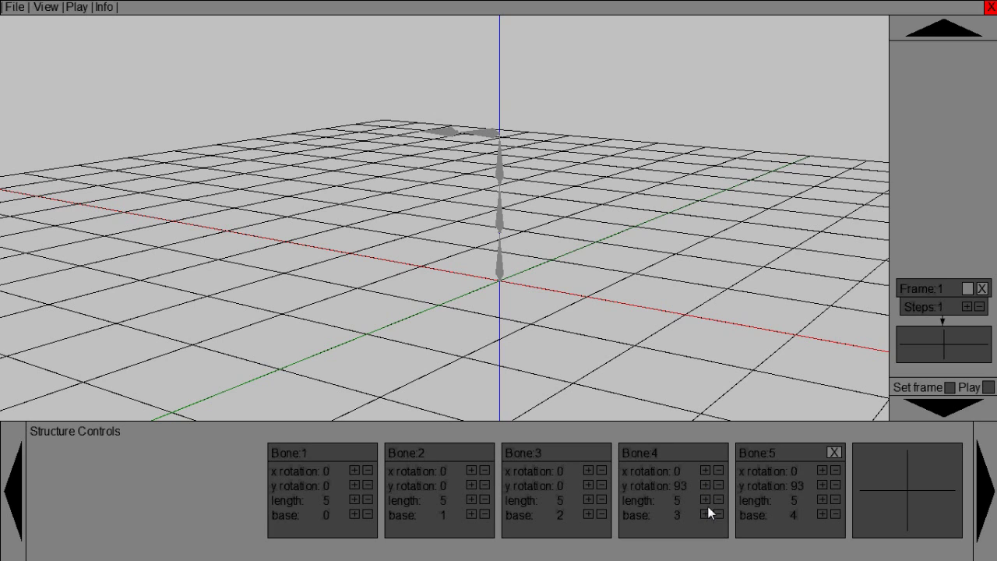
pyautogui.click(718, 514)
pyautogui.click(718, 514)
pyautogui.click(718, 514)
# Examine the sideways bones attached at the origin from several viewing angles
pyautogui.press('Left')
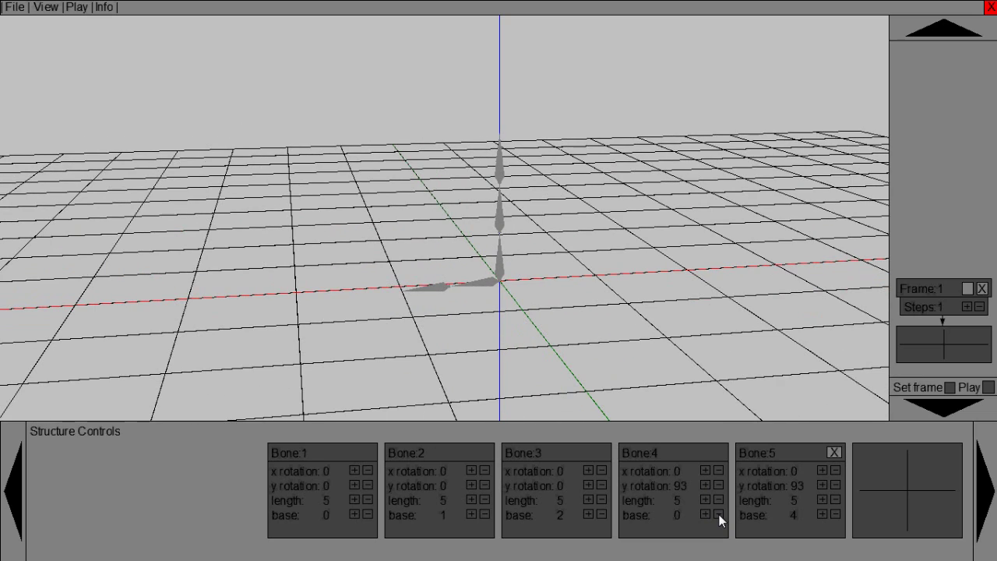
pyautogui.press('Down')
pyautogui.press('Down')
pyautogui.press('Up')
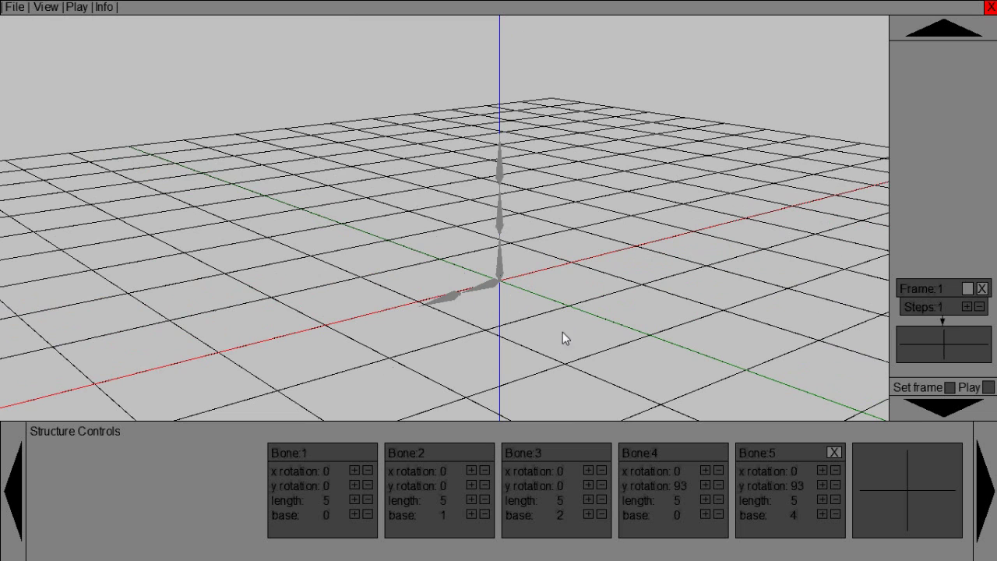
pyautogui.press('Right')
pyautogui.press('Down')
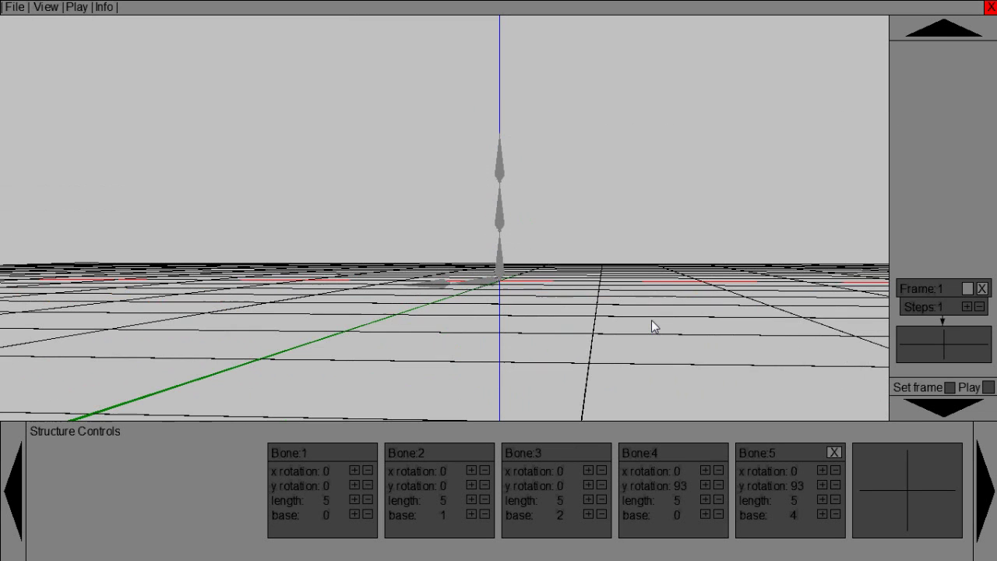
pyautogui.press('Right')
pyautogui.press('Right')
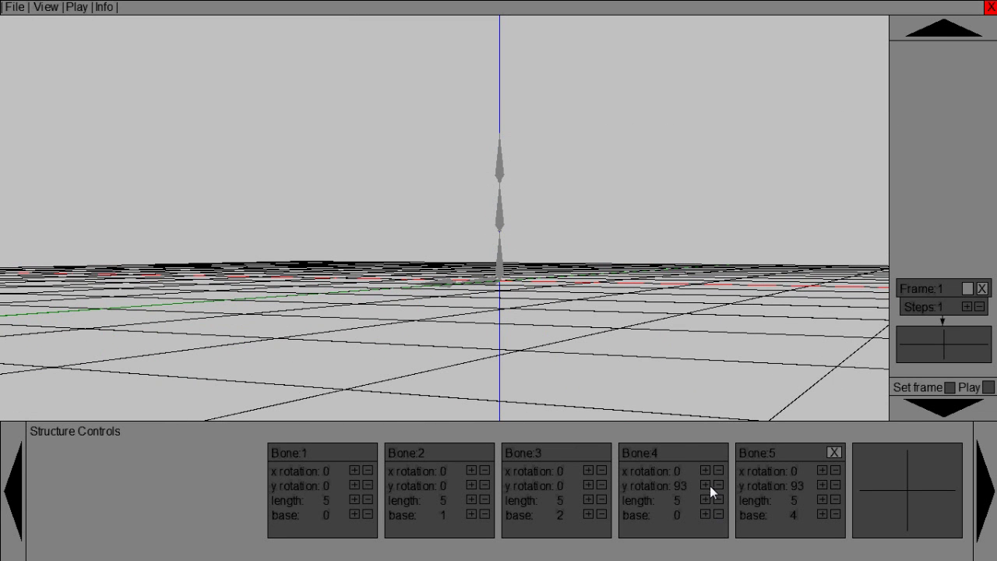
pyautogui.press('Up')
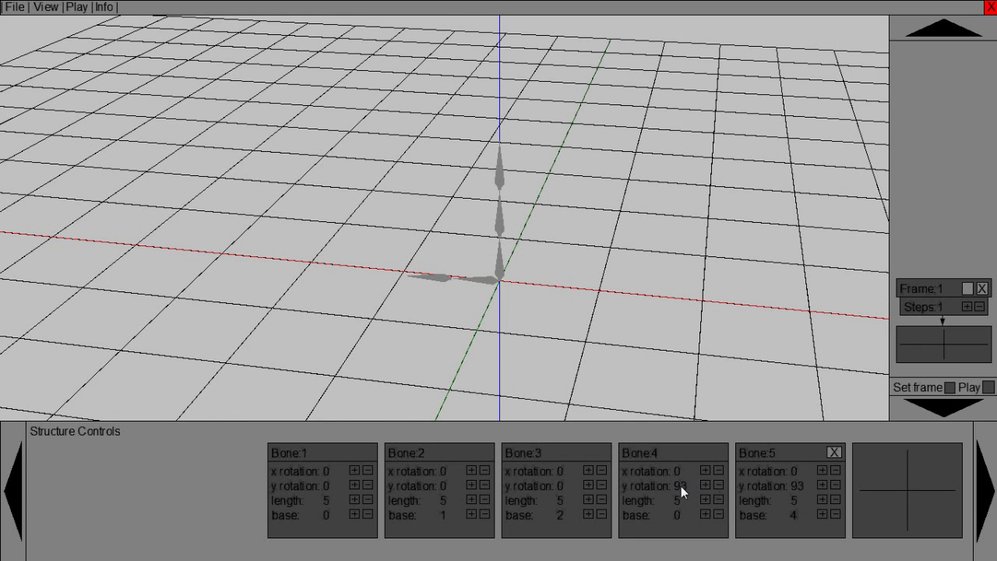
# Adjust bone 4's y rotation to 90
pyautogui.click(719, 486)
pyautogui.click(719, 486)
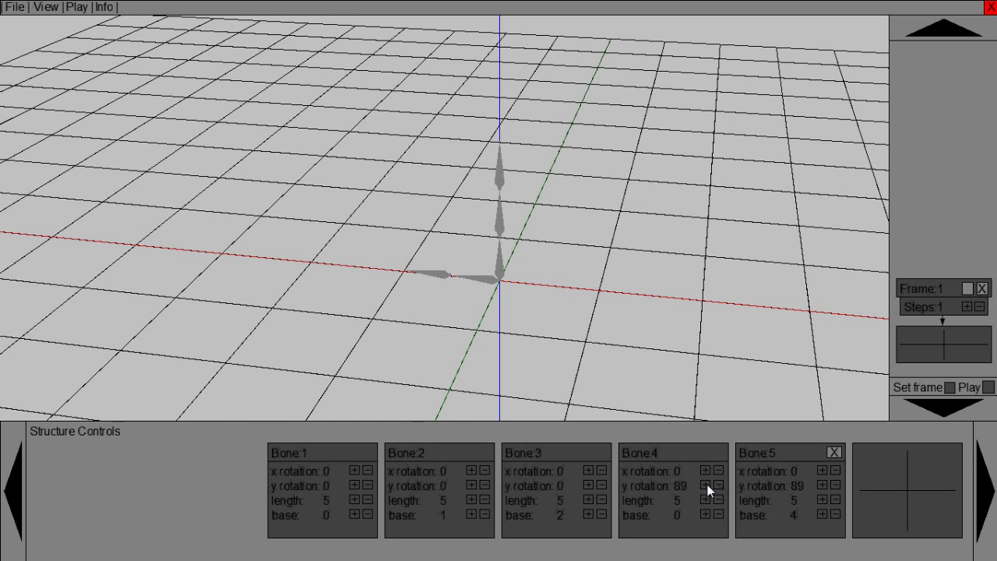
pyautogui.click(719, 485)
pyautogui.click(707, 485)
pyautogui.click(719, 485)
pyautogui.click(718, 486)
pyautogui.click(706, 485)
pyautogui.click(707, 486)
pyautogui.click(718, 485)
# Reattach bone 4 to the end of bone 3 by setting its base to 3
pyautogui.moveTo(541, 309); pyautogui.dragTo(540, 309, button='middle')
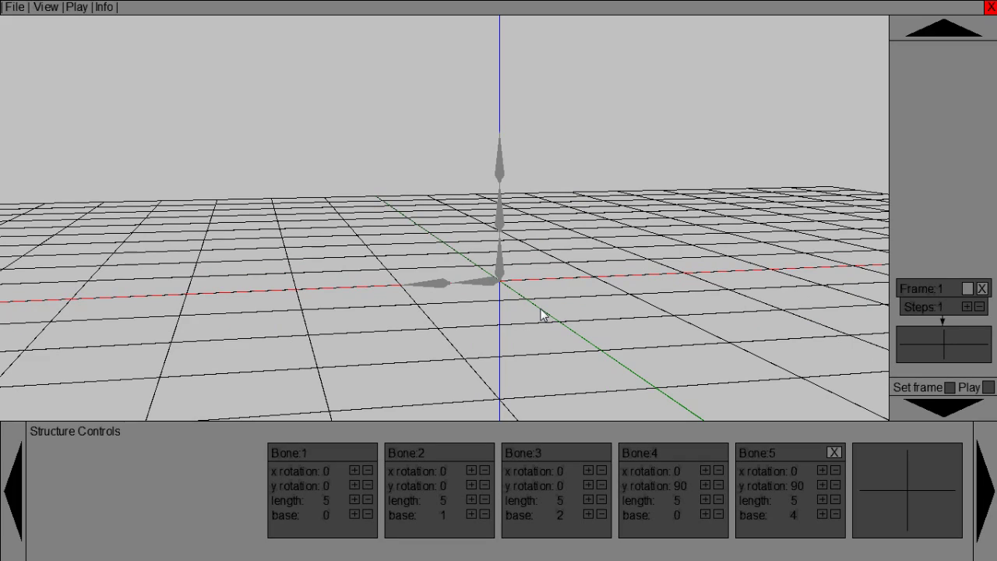
pyautogui.press('Left')
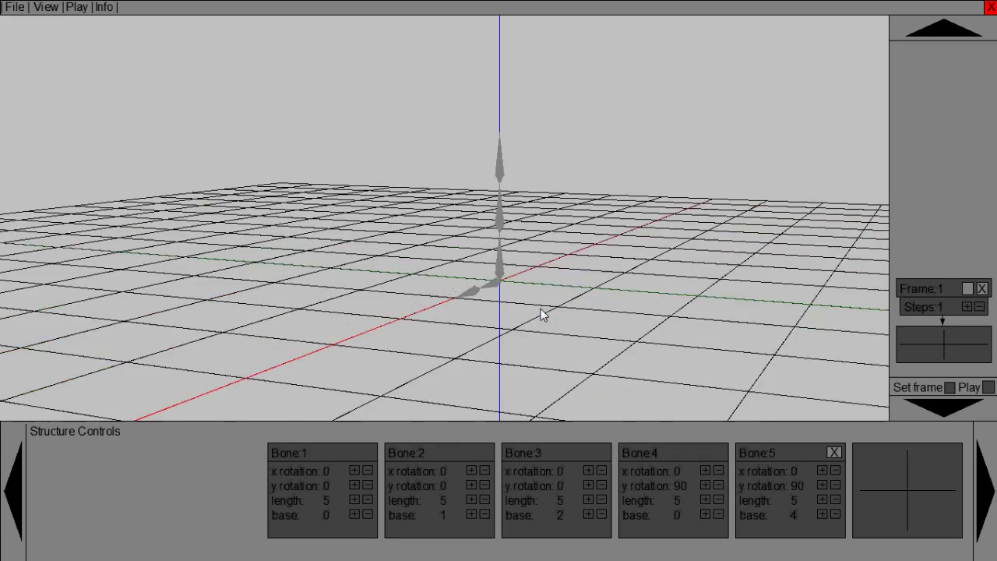
pyautogui.press('Right')
pyautogui.press('Right')
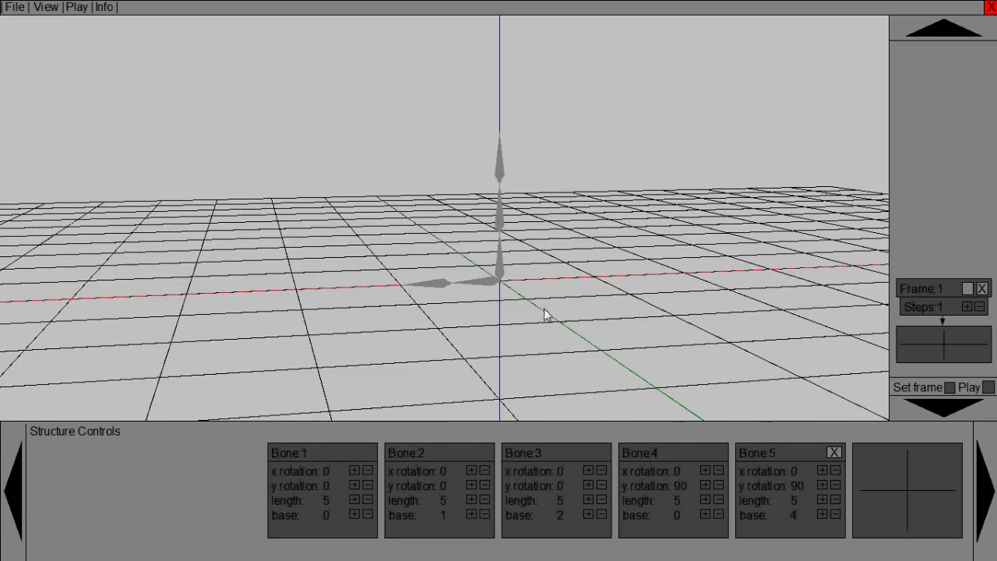
pyautogui.click(706, 514)
pyautogui.click(706, 514)
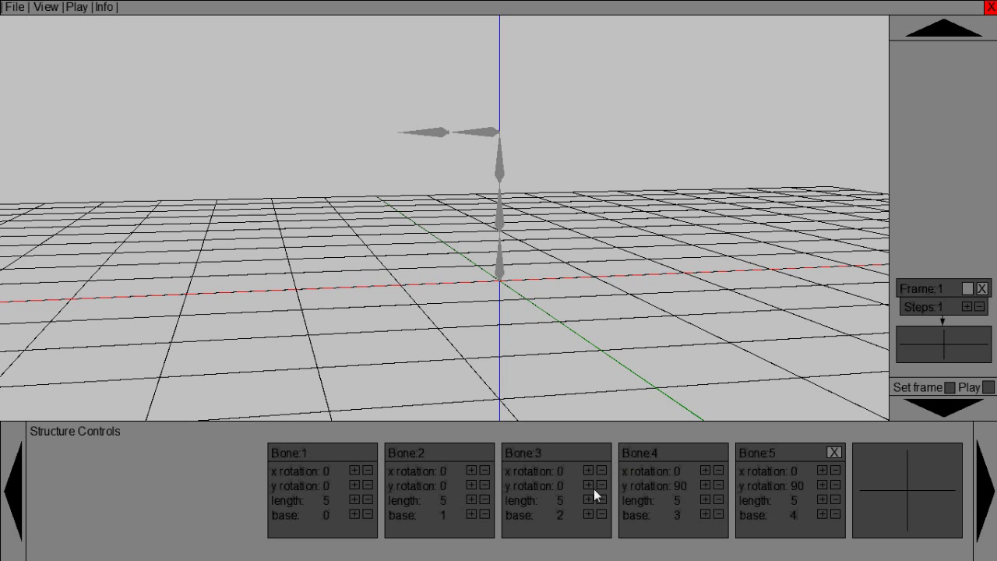
# Increase bone 3's length to 33 and check the enlarged bone in the view
pyautogui.moveTo(590, 500); pyautogui.dragTo(591, 500)
pyautogui.press('Down')
pyautogui.press('Up')
pyautogui.press('Up')
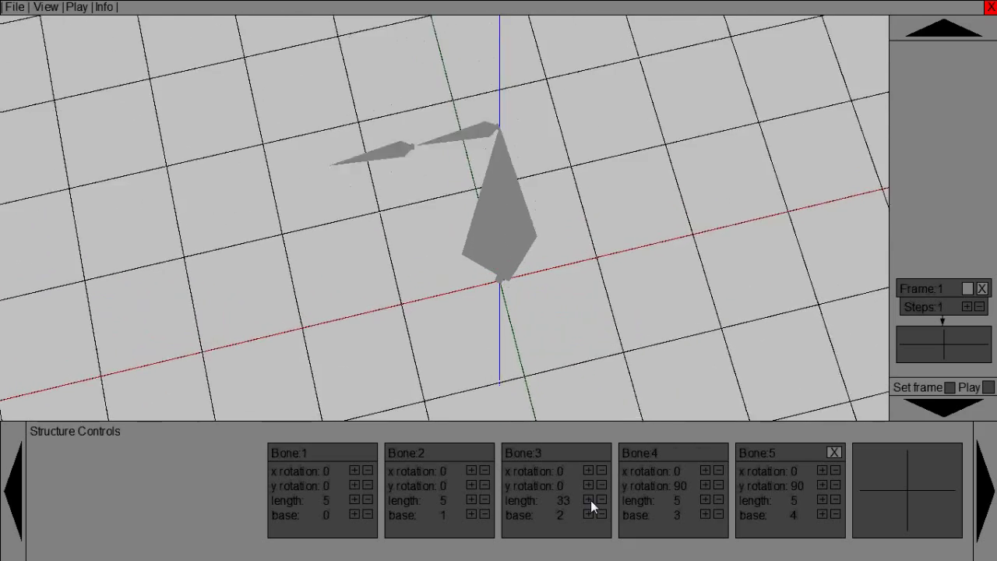
pyautogui.press('Down')
pyautogui.press('Down')
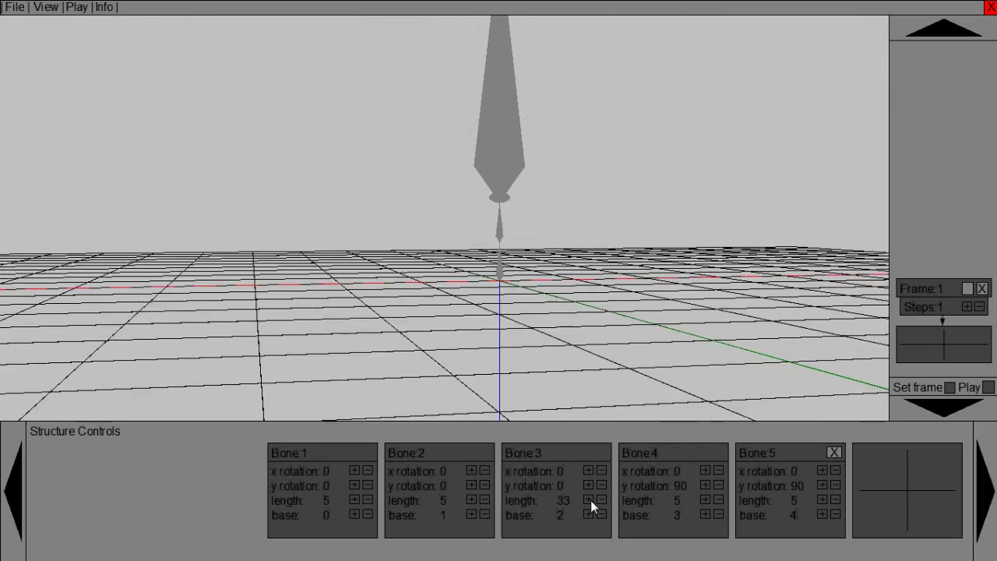
# Shorten bone 3 to a length of 1
pyautogui.click(590, 501)
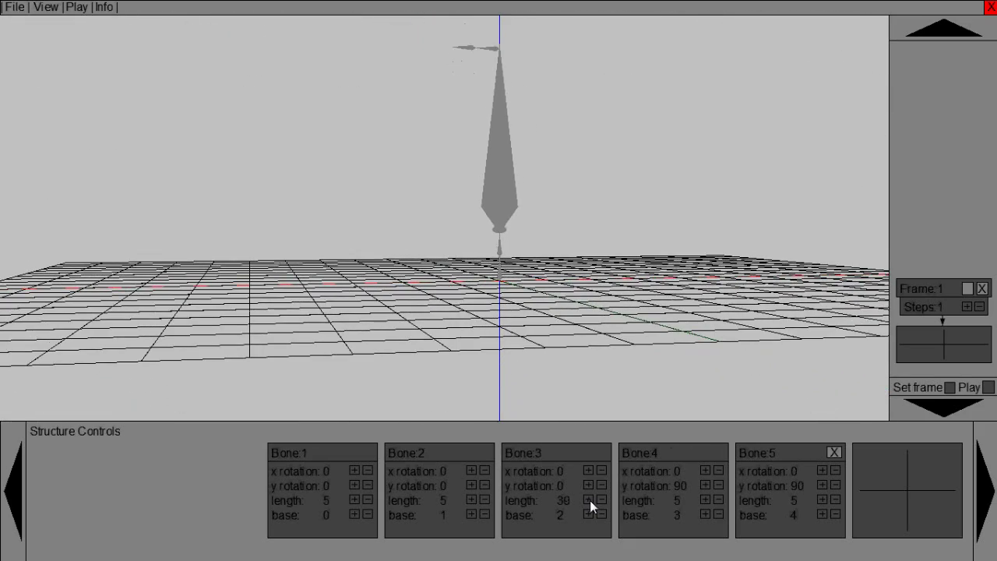
pyautogui.click(600, 499)
pyautogui.moveTo(598, 499); pyautogui.dragTo(600, 499)
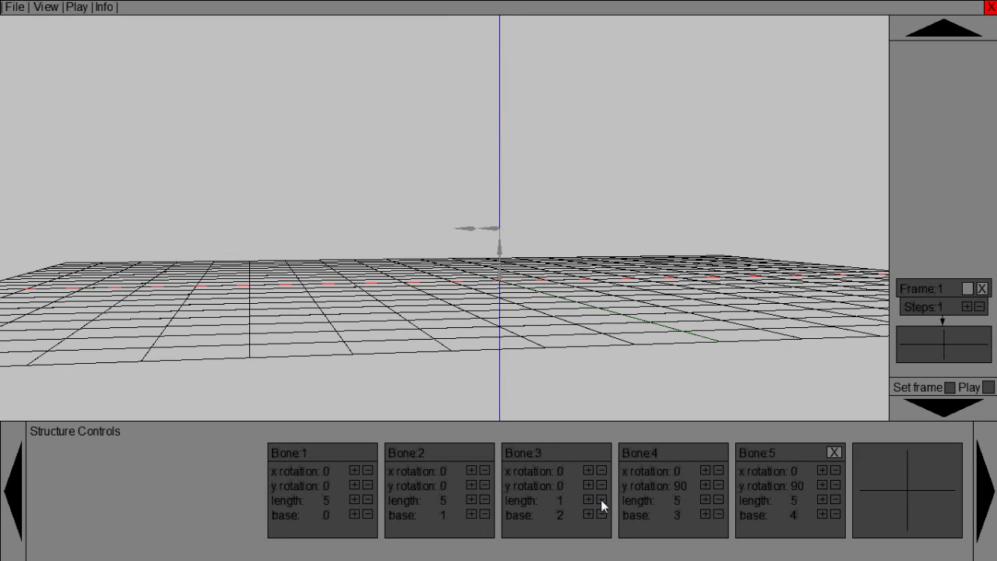
# Examine the shortened bone 3 and the sideways bones attached to it from near and far
pyautogui.press('Up')
pyautogui.press('Up')
pyautogui.press('Up')
pyautogui.press('Up')
pyautogui.press('Up')
pyautogui.press('Up')
pyautogui.press('Up')
pyautogui.press('Up')
pyautogui.press('Up')
pyautogui.press('Up')
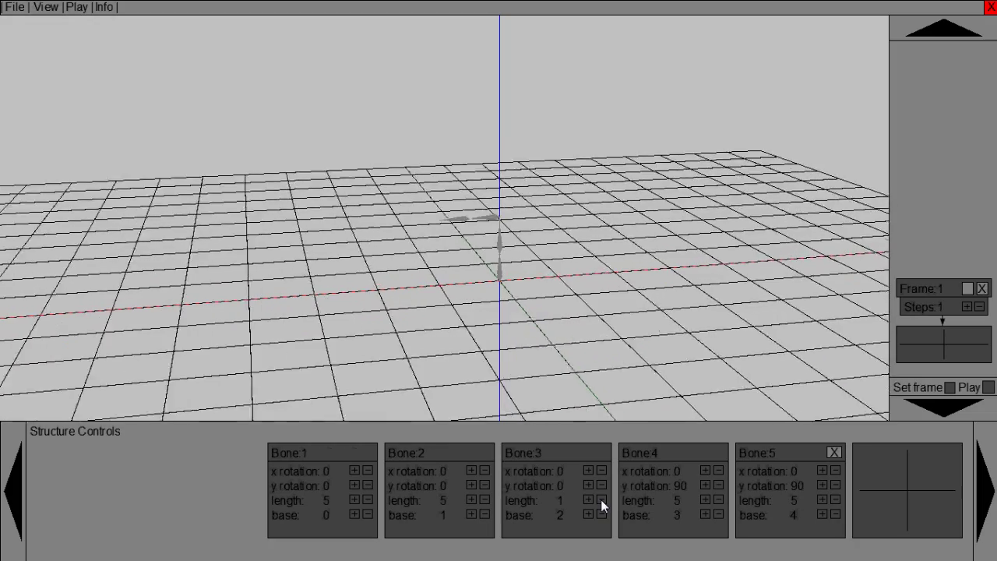
pyautogui.press('Down')
pyautogui.press('Down')
pyautogui.press('Down')
pyautogui.press('Down')
pyautogui.press('Down')
pyautogui.press('Down')
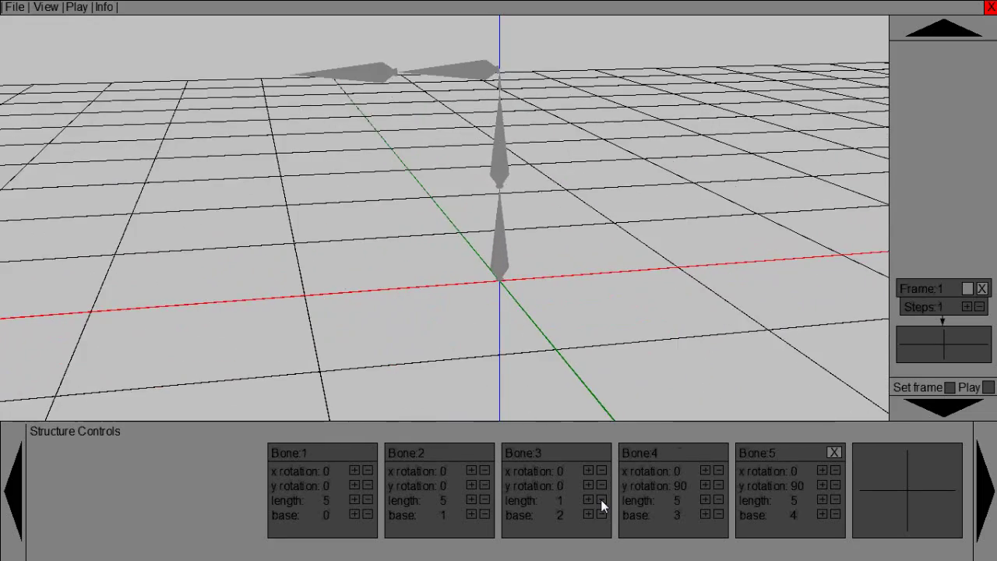
pyautogui.press('Up')
pyautogui.press('Up')
pyautogui.press('Up')
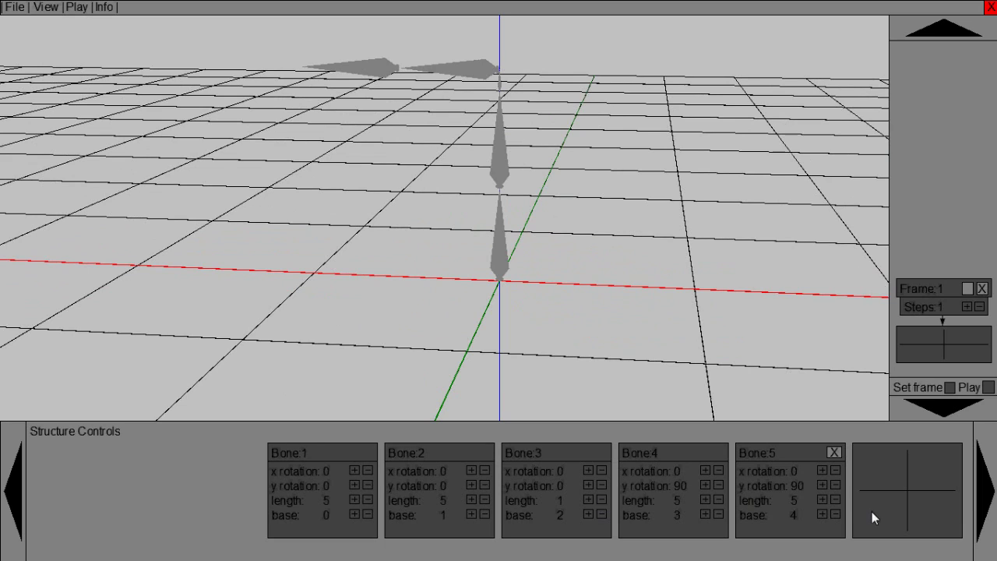
# Delete bones 5, 4, 3 and 2 one after another from the end of the structure
pyautogui.click(832, 454)
pyautogui.click(833, 453)
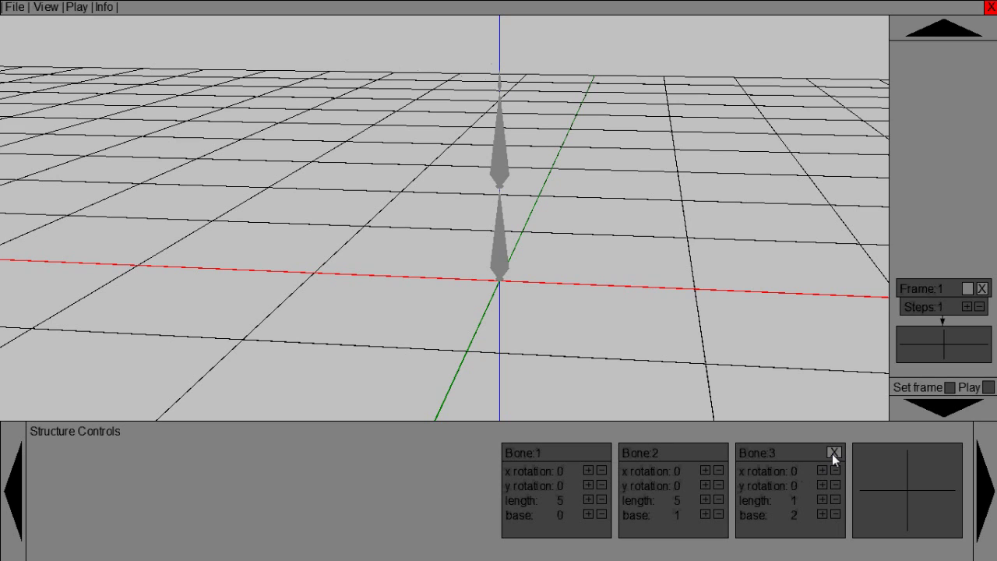
pyautogui.click(832, 454)
pyautogui.click(832, 453)
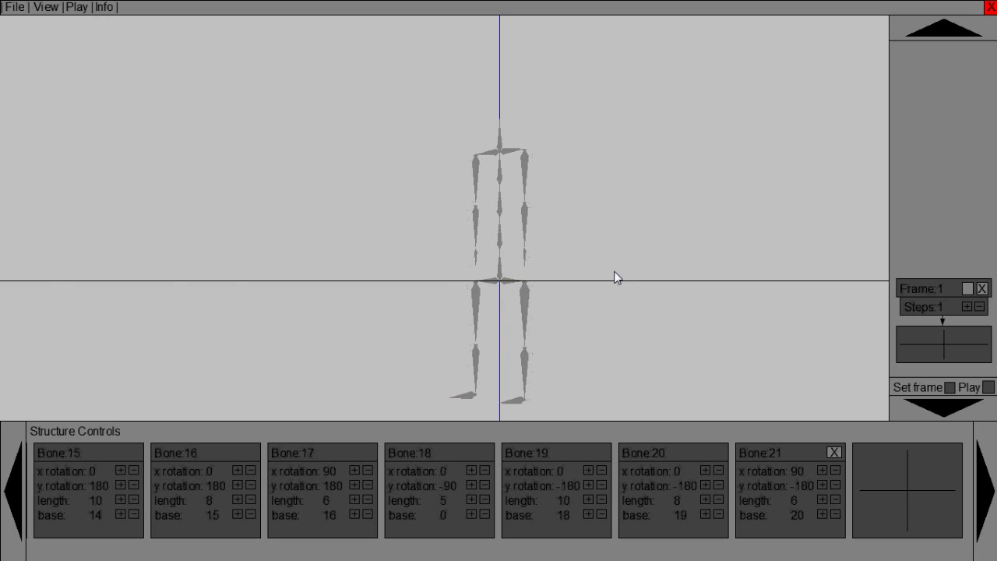
pyautogui.click(615, 278)
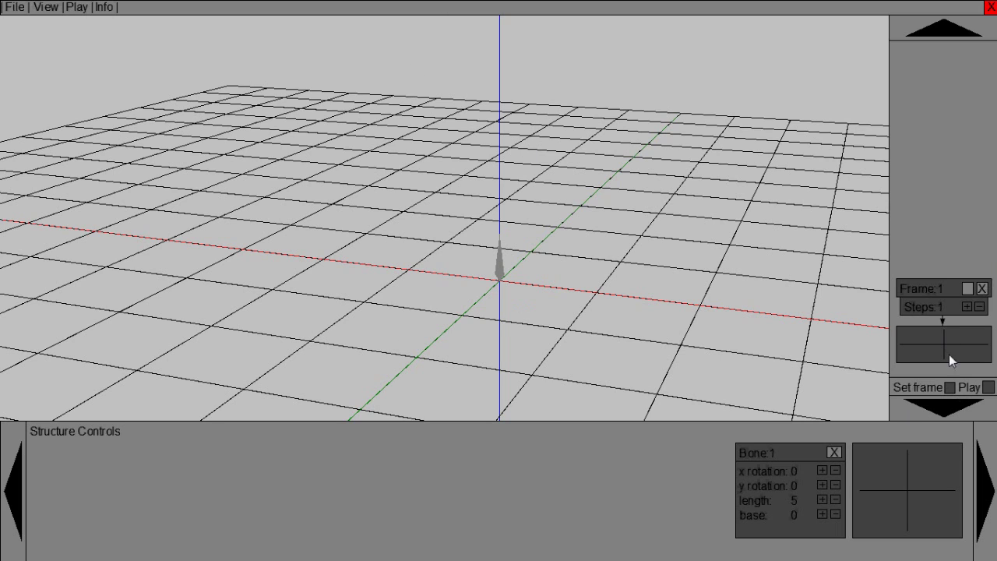
# Add three more bones to the structure to form a vertical chain of four bones
pyautogui.doubleClick(893, 487)
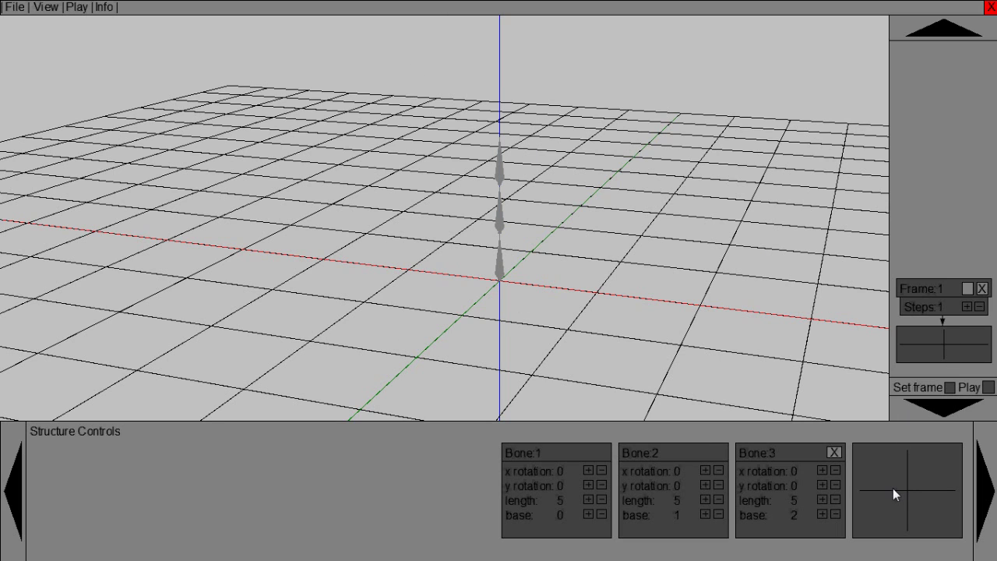
pyautogui.click(893, 488)
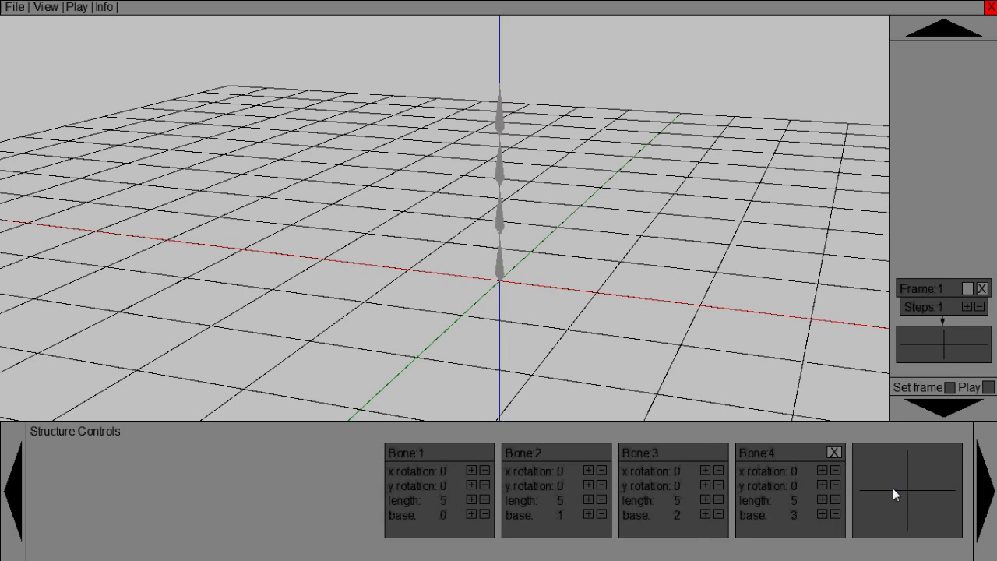
# Branch bone 3 off the end of bone 1 with base 1 and a y rotation of 90
pyautogui.click(707, 484)
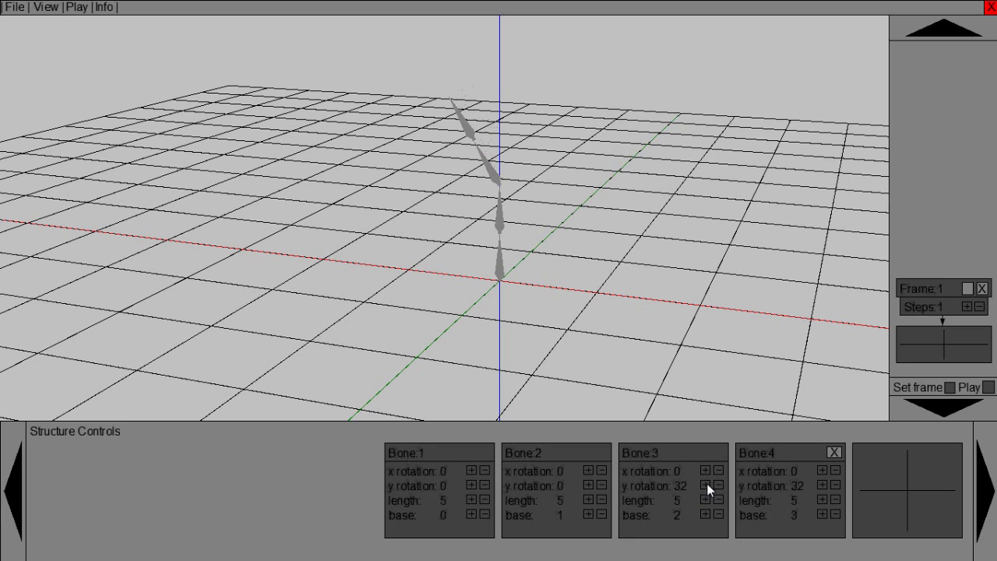
pyautogui.click(718, 514)
pyautogui.click(705, 485)
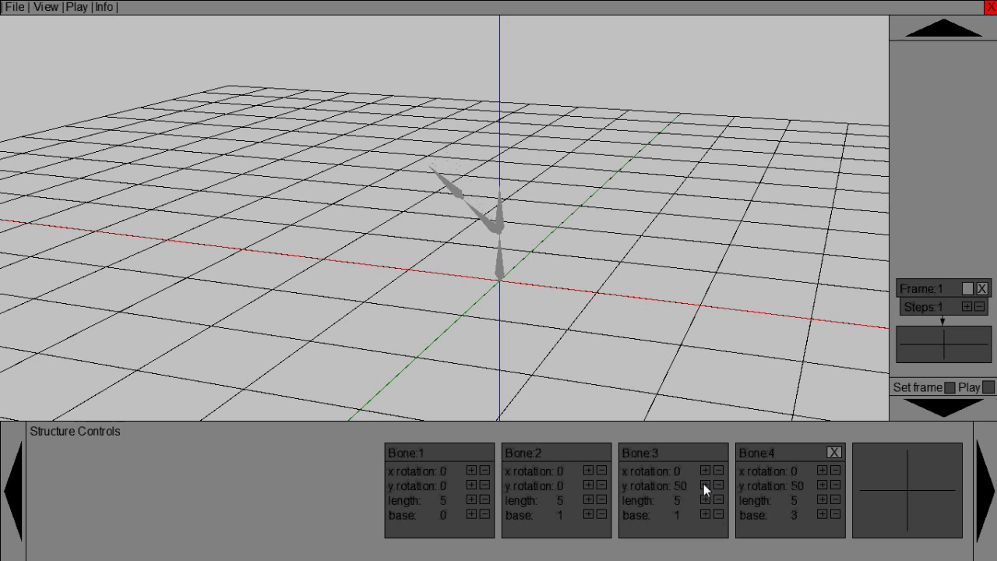
pyautogui.click(705, 483)
pyautogui.click(718, 484)
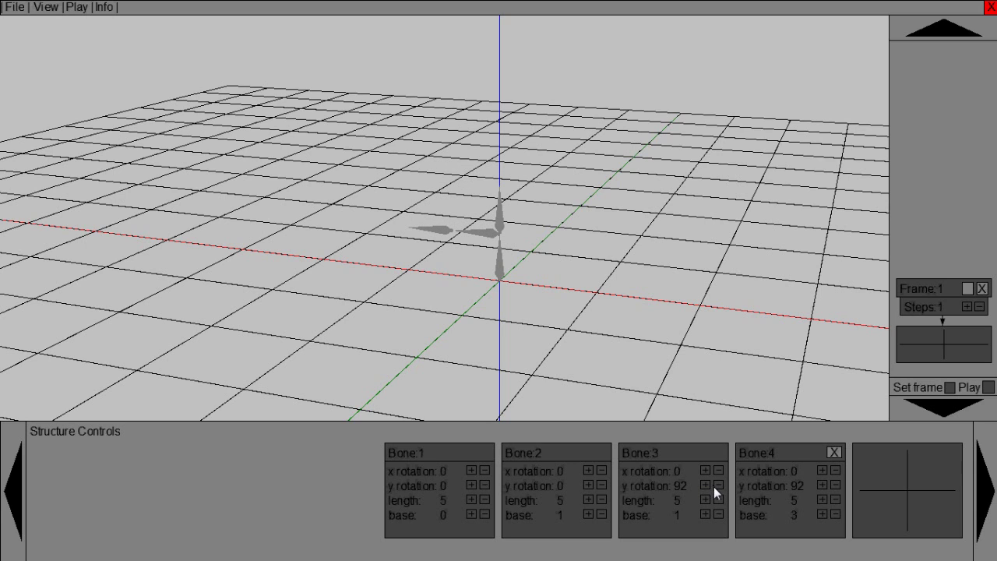
pyautogui.click(717, 486)
pyautogui.click(705, 483)
pyautogui.click(717, 485)
pyautogui.click(705, 484)
# Point bone 4 downward by setting its y rotation to 180
pyautogui.press('Left')
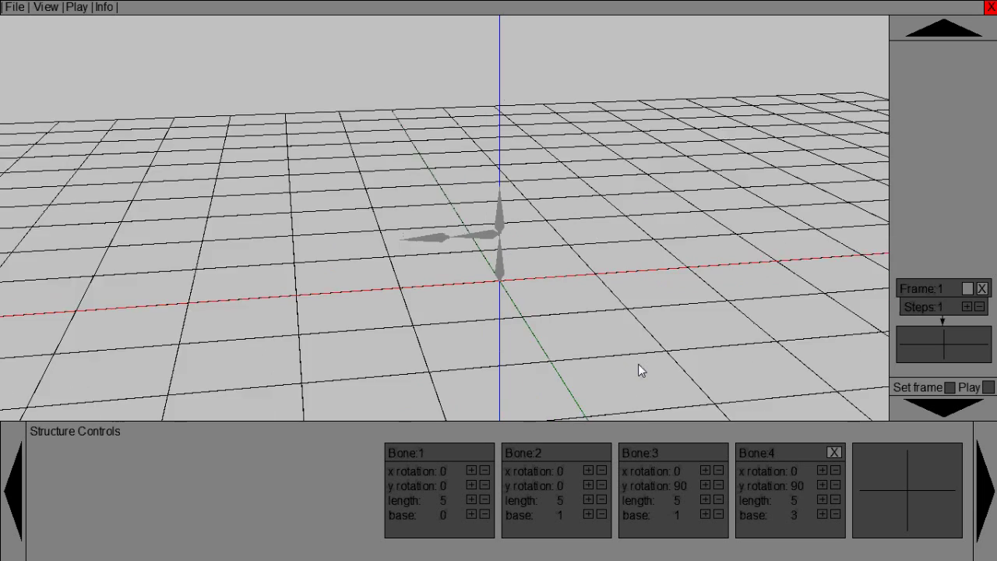
pyautogui.press('Down')
pyautogui.press('Right')
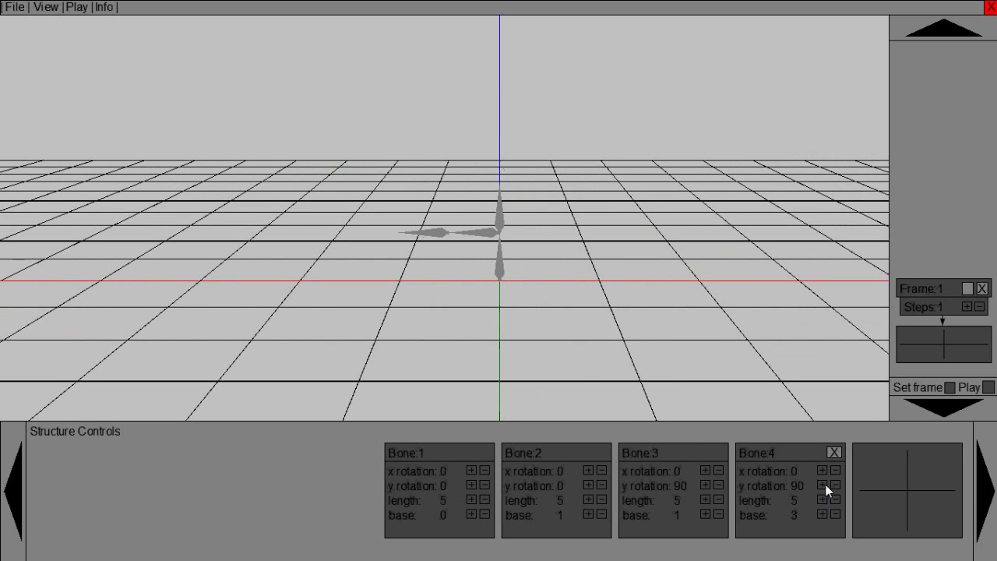
pyautogui.moveTo(822, 484); pyautogui.dragTo(819, 484)
# Add a second animation frame after frame 1 and make it the active frame
pyautogui.press('Left')
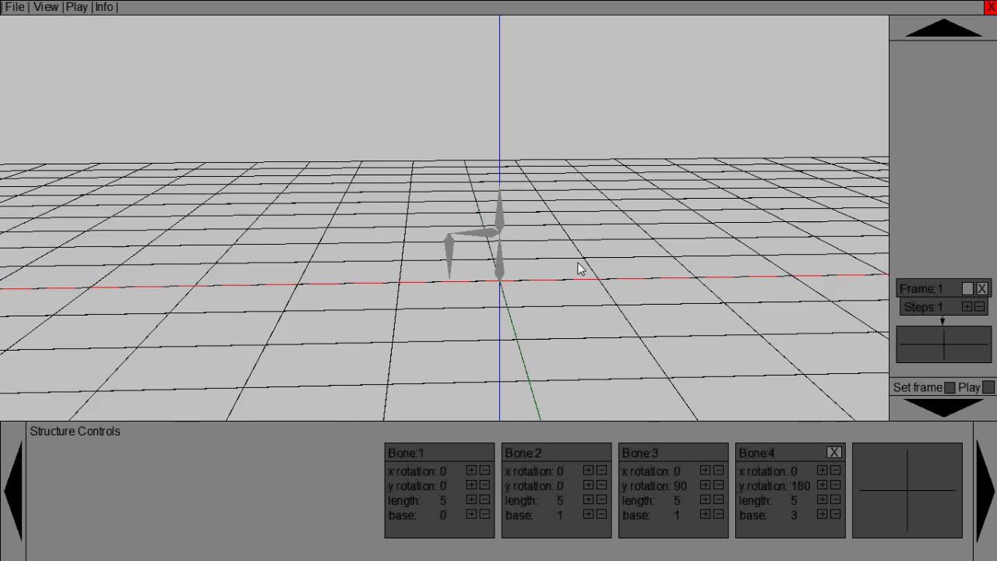
pyautogui.press('Down')
pyautogui.press('Up')
pyautogui.press('Up')
pyautogui.press('Right')
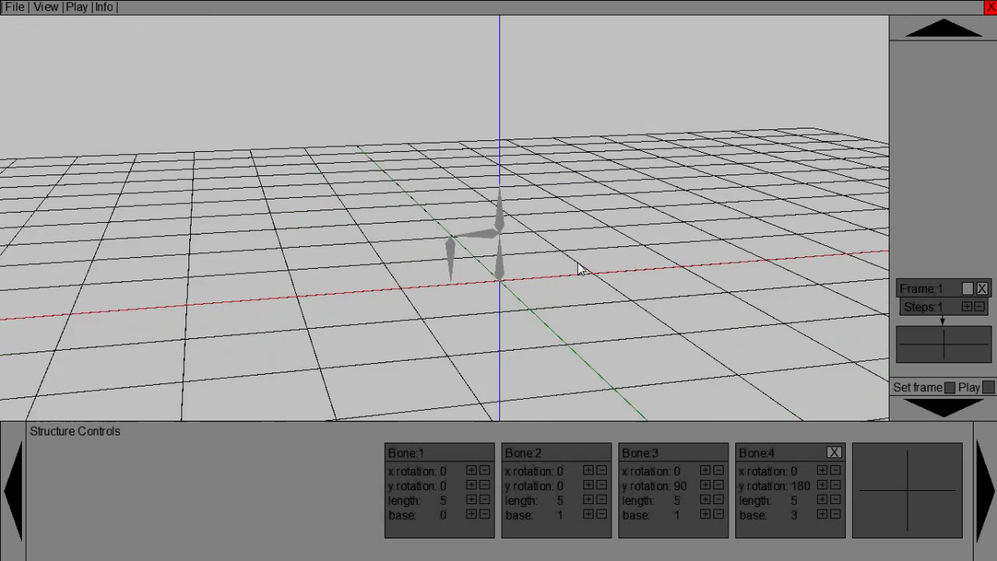
pyautogui.press('Right')
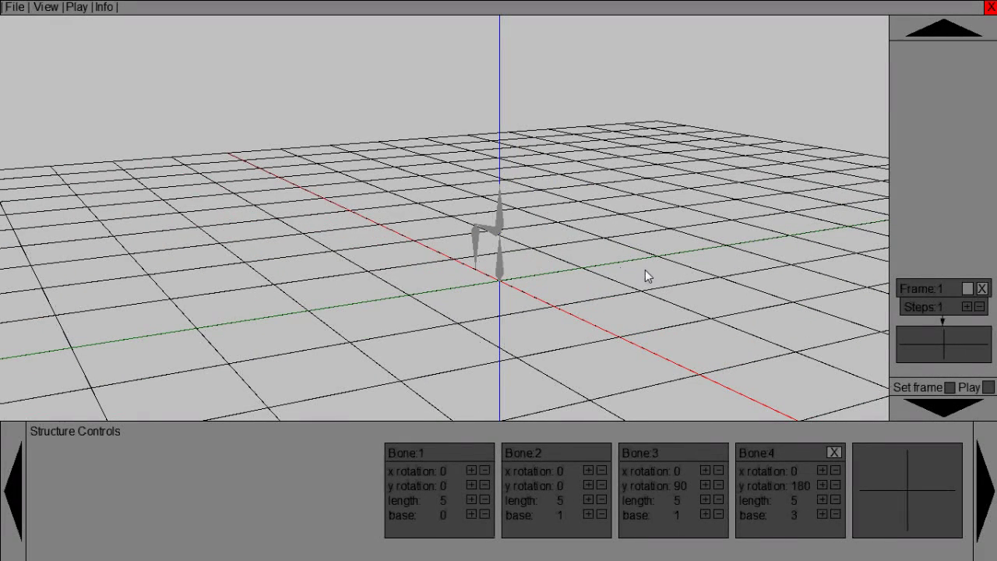
pyautogui.click(954, 346)
pyautogui.click(967, 288)
pyautogui.press('Left')
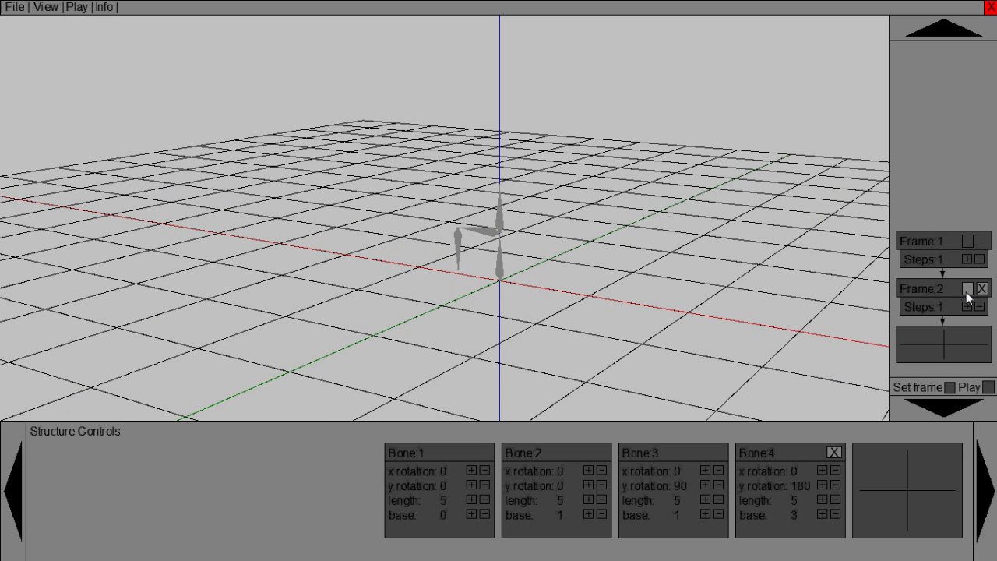
pyautogui.press('Left')
pyautogui.press('Left')
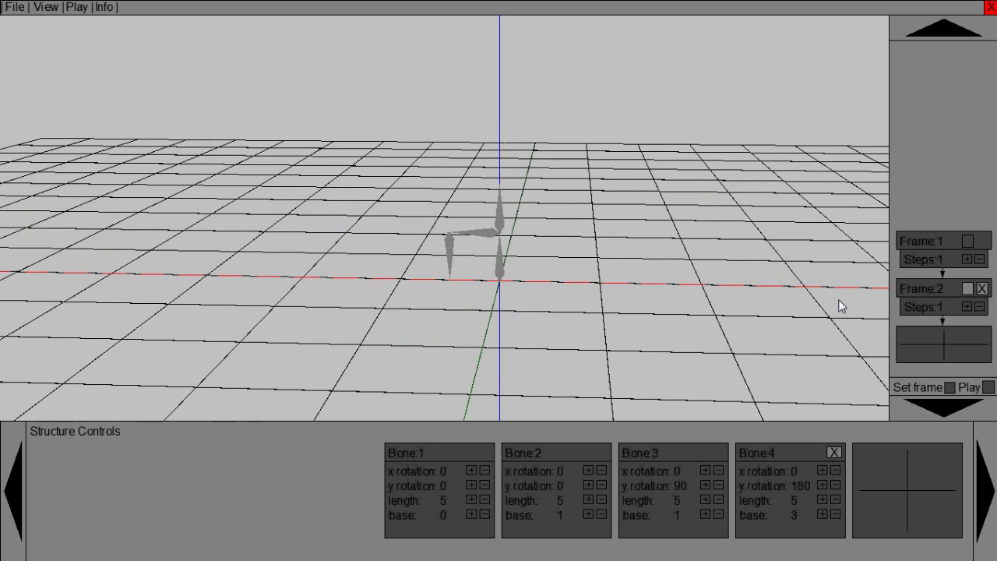
# Pose bone 1 in frame 2 with an x rotation of 81, a y rotation of 65 and a length of 9
pyautogui.press('Down')
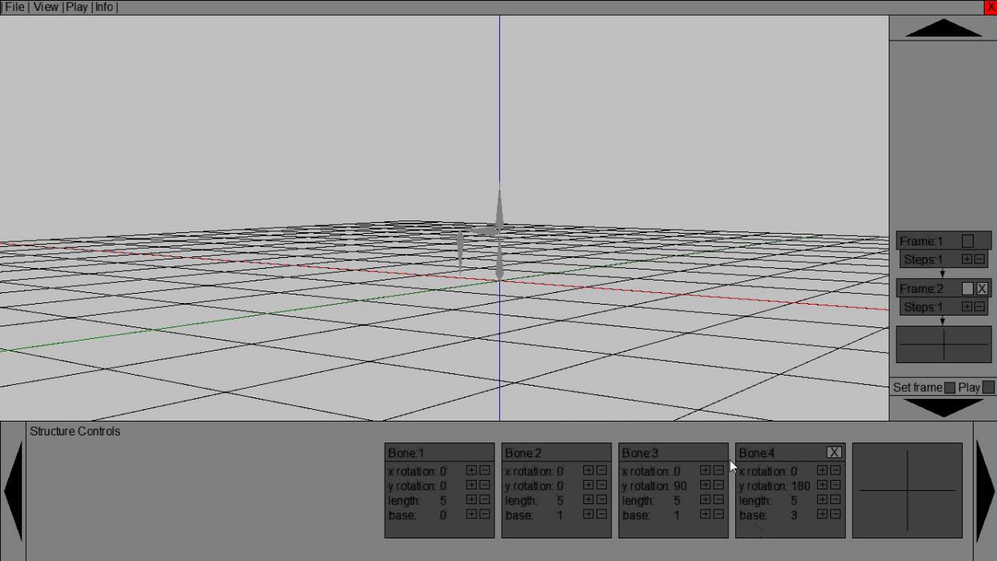
pyautogui.click(471, 471)
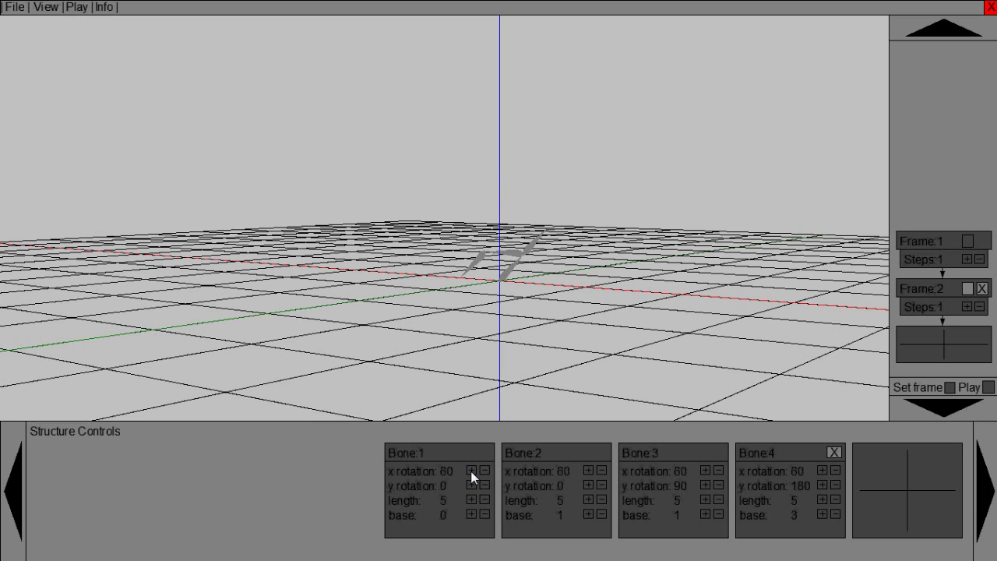
pyautogui.click(470, 484)
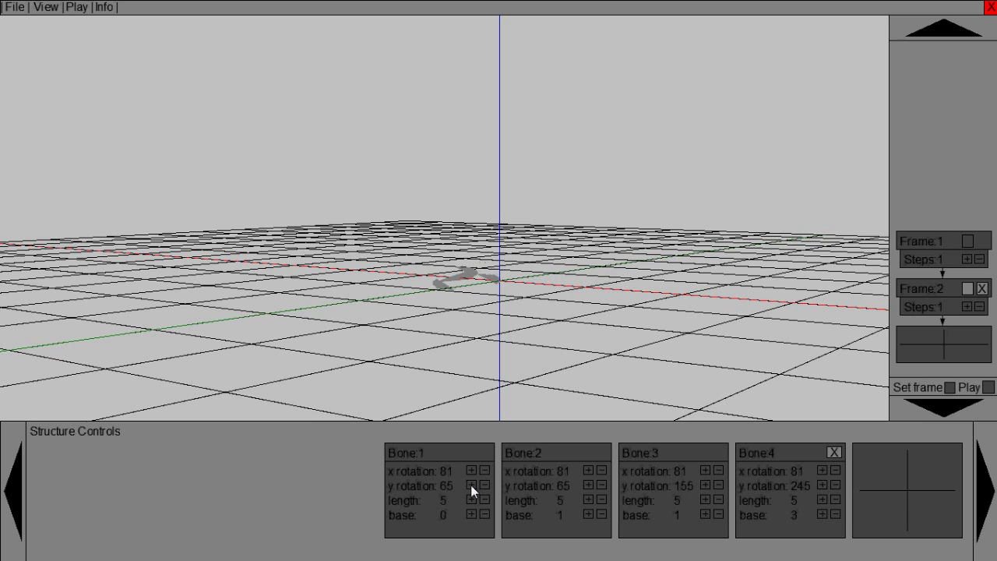
pyautogui.click(471, 499)
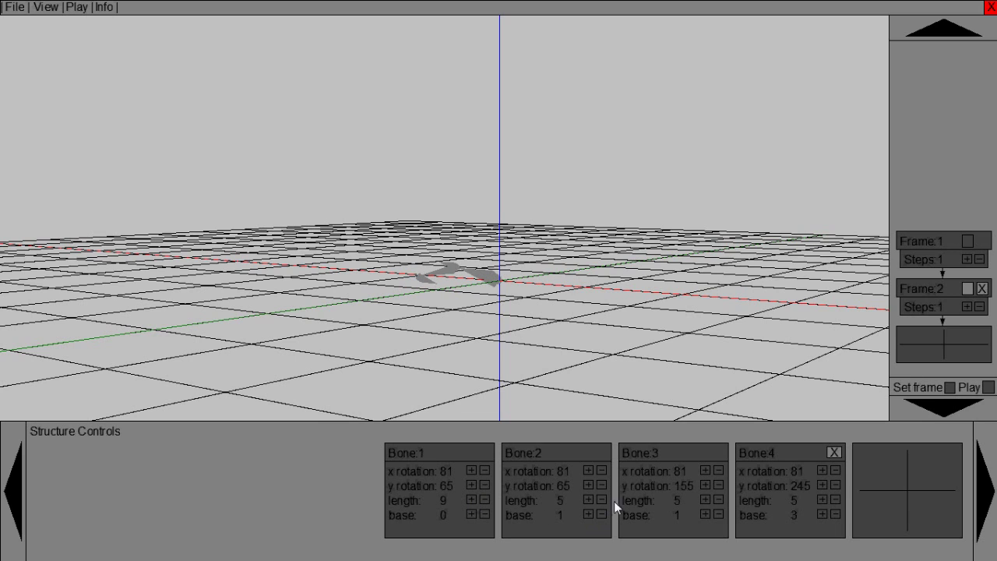
# Set the lengths of the other bones to 2 for bone 2, 8 for bone 3 and 1 for bone 4
pyautogui.click(705, 500)
pyautogui.press('Up')
pyautogui.press('Left')
pyautogui.click(834, 500)
pyautogui.click(834, 500)
pyautogui.click(834, 499)
pyautogui.click(834, 500)
pyautogui.click(602, 499)
pyautogui.click(601, 499)
pyautogui.click(601, 500)
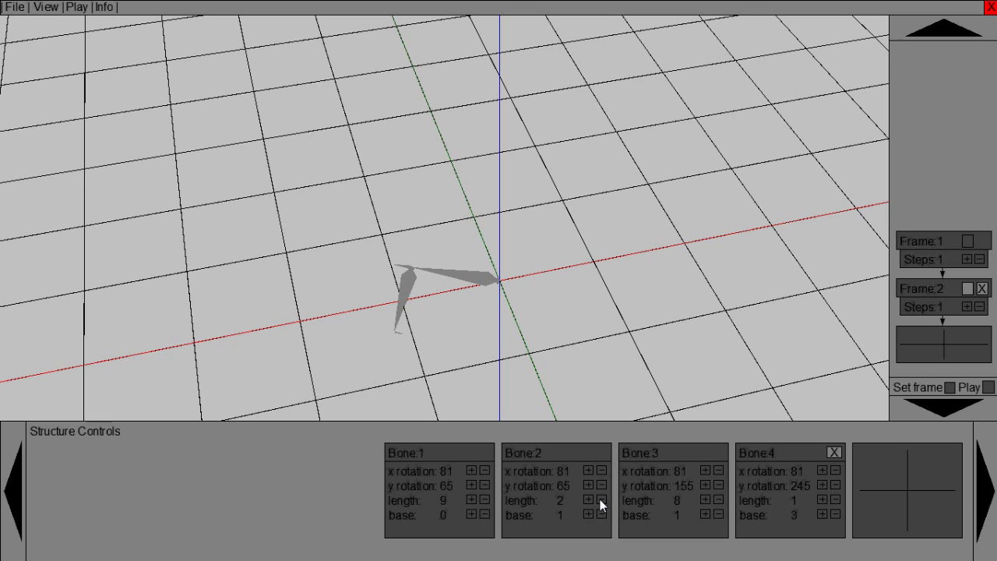
# Add and activate frame 3, posing it with bone 1 x rotation 131 and y rotations of 107, 207 and 266 for bones 2, 3 and 4
pyautogui.click(971, 355)
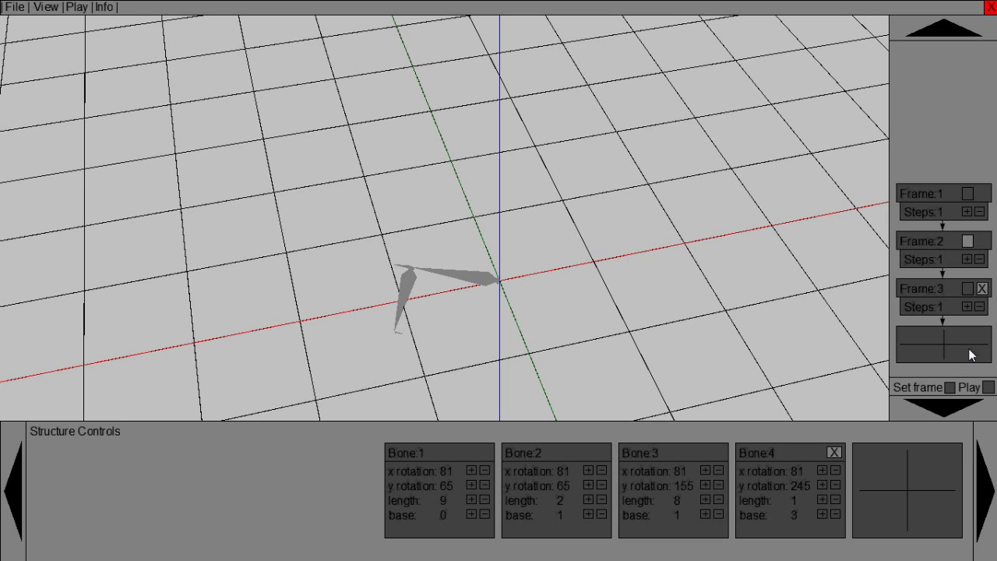
pyautogui.click(968, 289)
pyautogui.moveTo(472, 473); pyautogui.dragTo(471, 472)
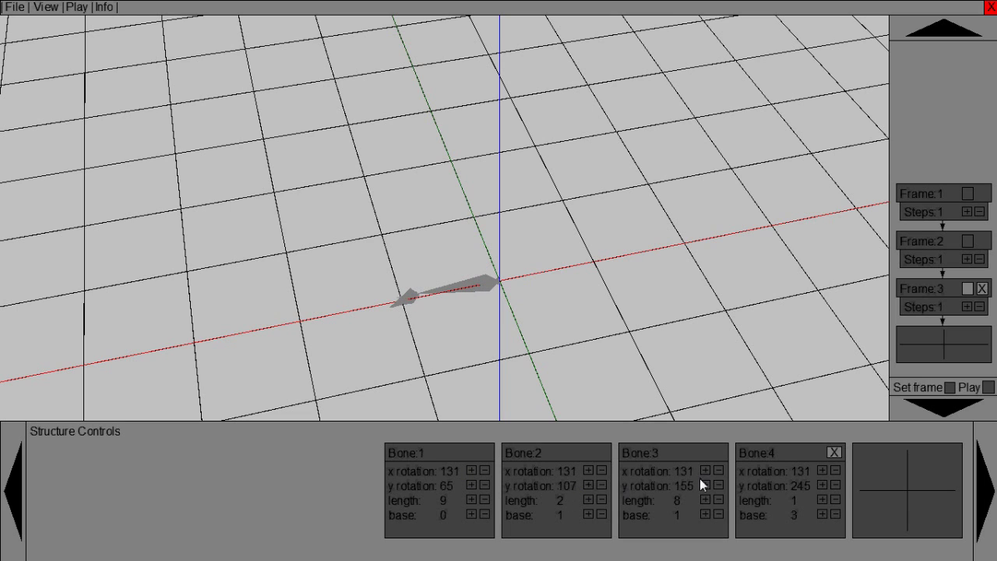
pyautogui.moveTo(707, 488); pyautogui.dragTo(706, 488)
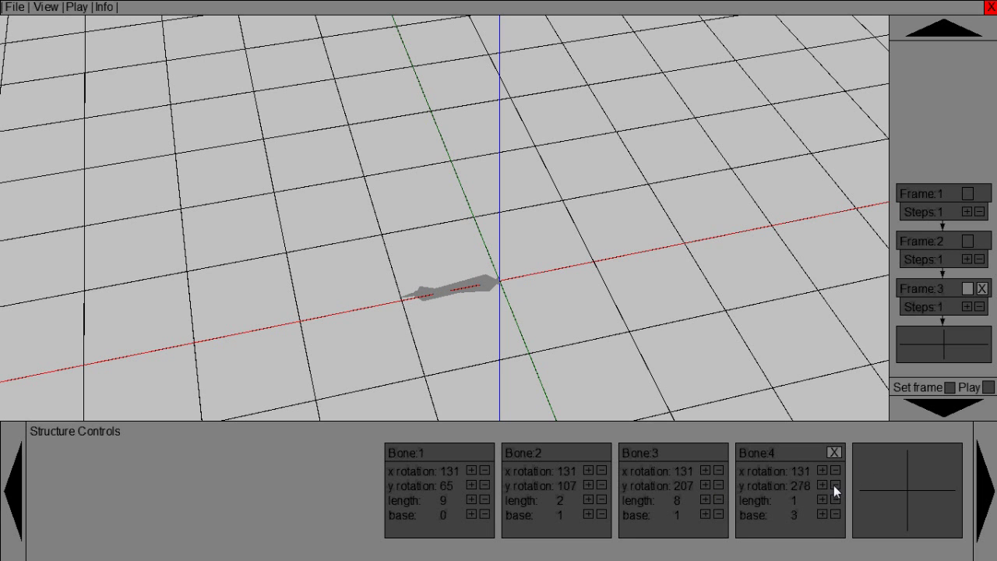
pyautogui.press('Down')
pyautogui.press('Right')
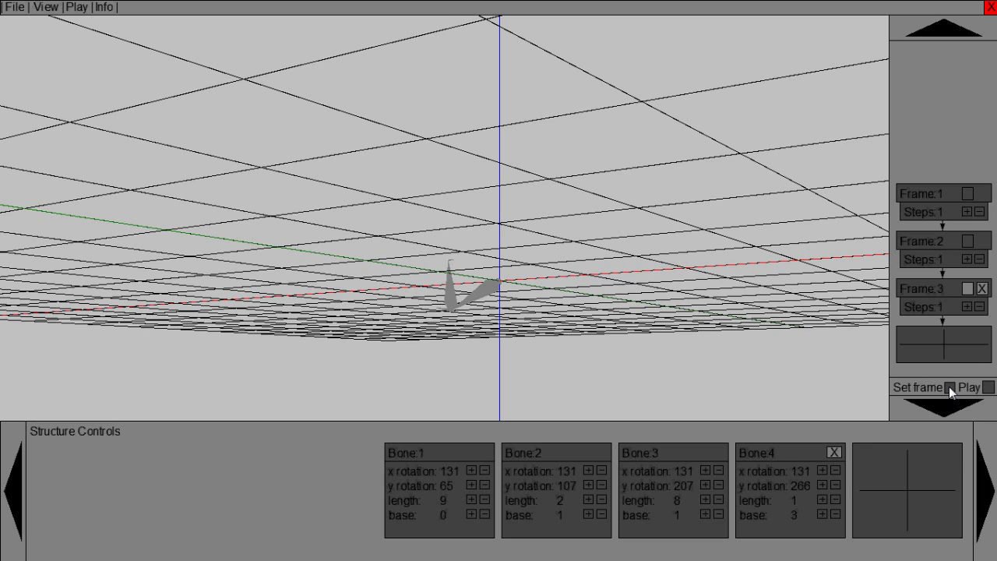
# Set the transition steps to 8 for frame 1, 20 for frame 2 and 25 for frame 3
pyautogui.click(968, 212)
pyautogui.click(967, 213)
pyautogui.click(980, 213)
pyautogui.click(980, 212)
pyautogui.click(979, 213)
pyautogui.moveTo(854, 353); pyautogui.dragTo(855, 353)
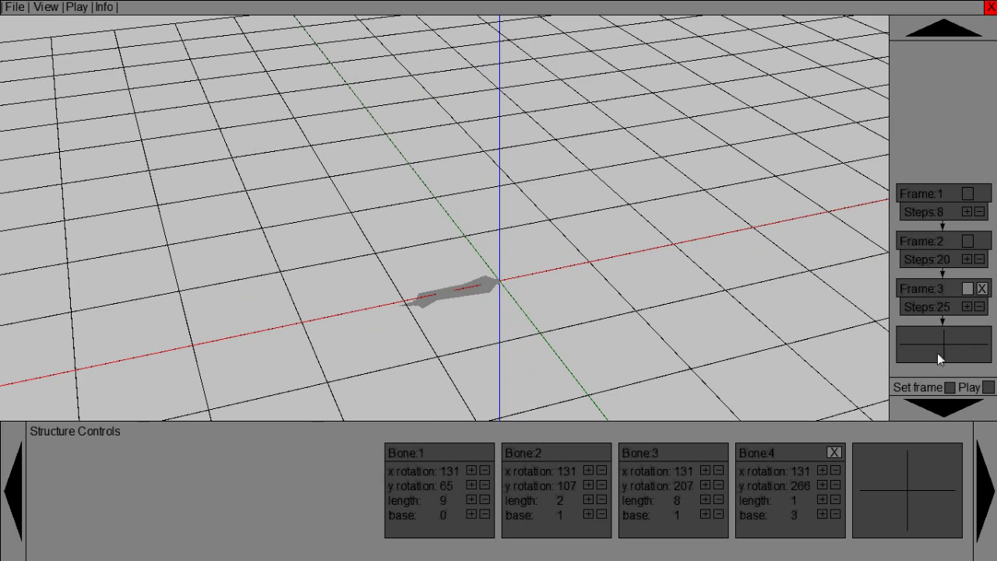
# Play the three-frame animation several times and examine the bone motion from different viewing angles
pyautogui.click(988, 388)
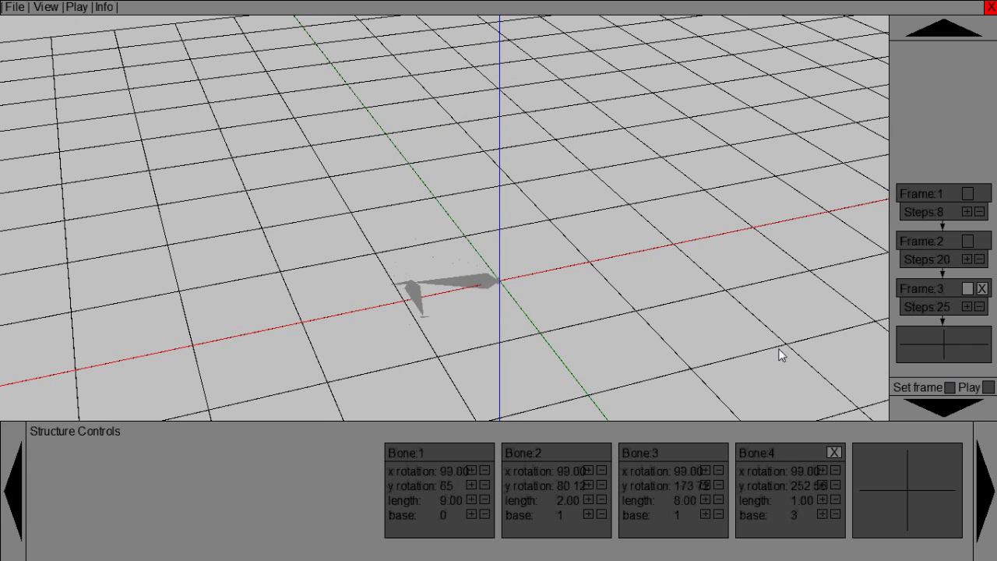
pyautogui.moveTo(782, 355); pyautogui.dragTo(781, 354)
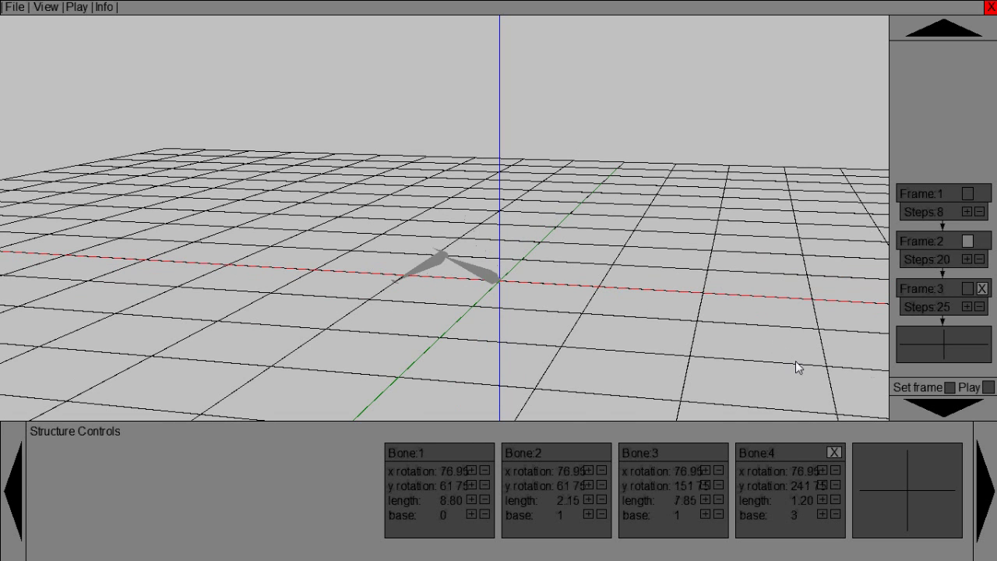
pyautogui.press('Left')
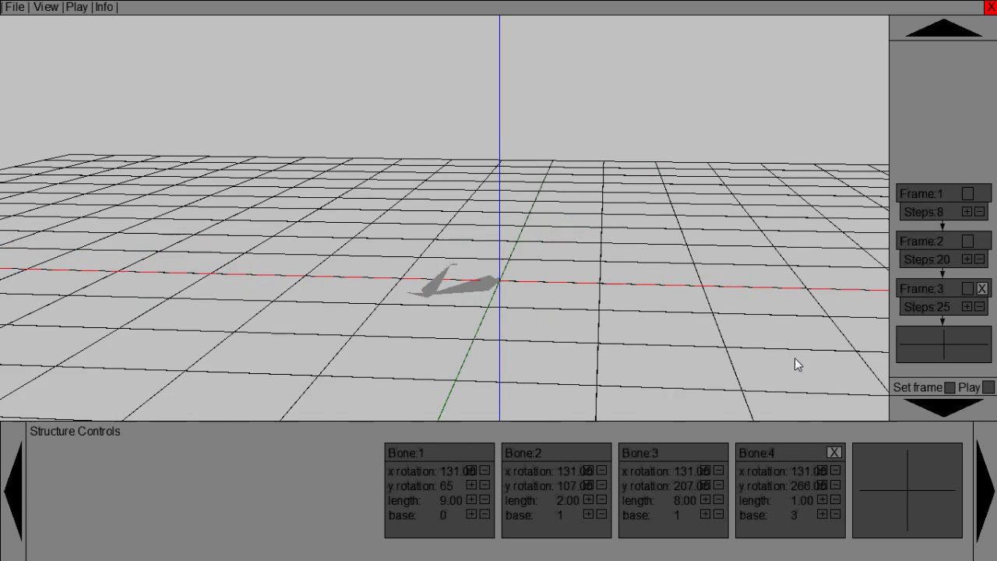
pyautogui.click(988, 387)
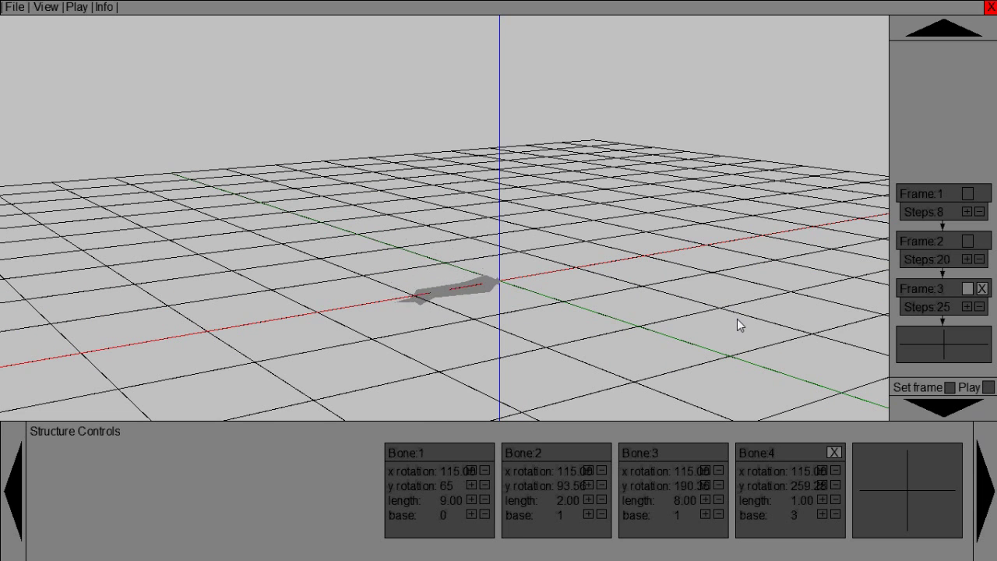
pyautogui.press('Down')
pyautogui.press('Right')
pyautogui.press('Up')
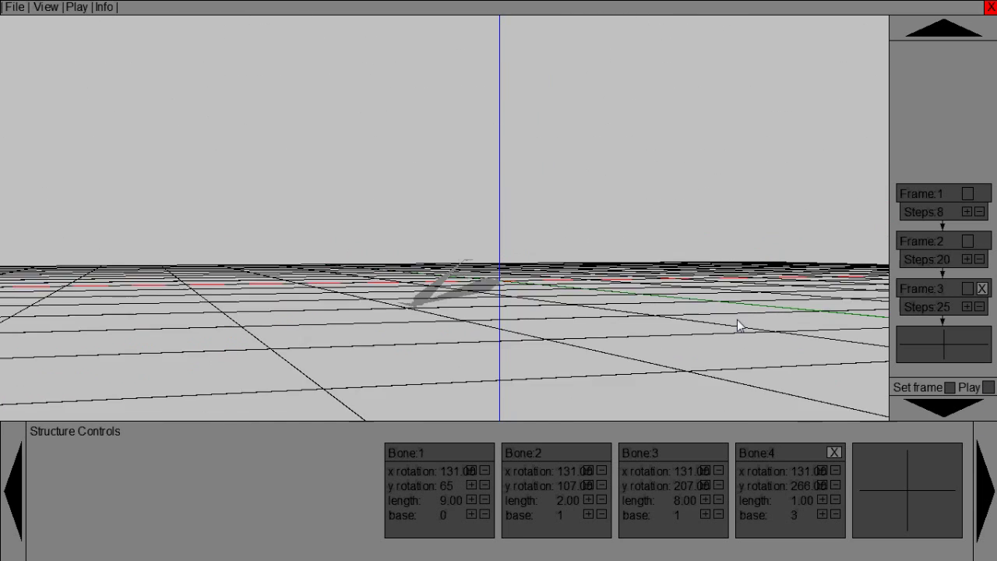
pyautogui.click(988, 387)
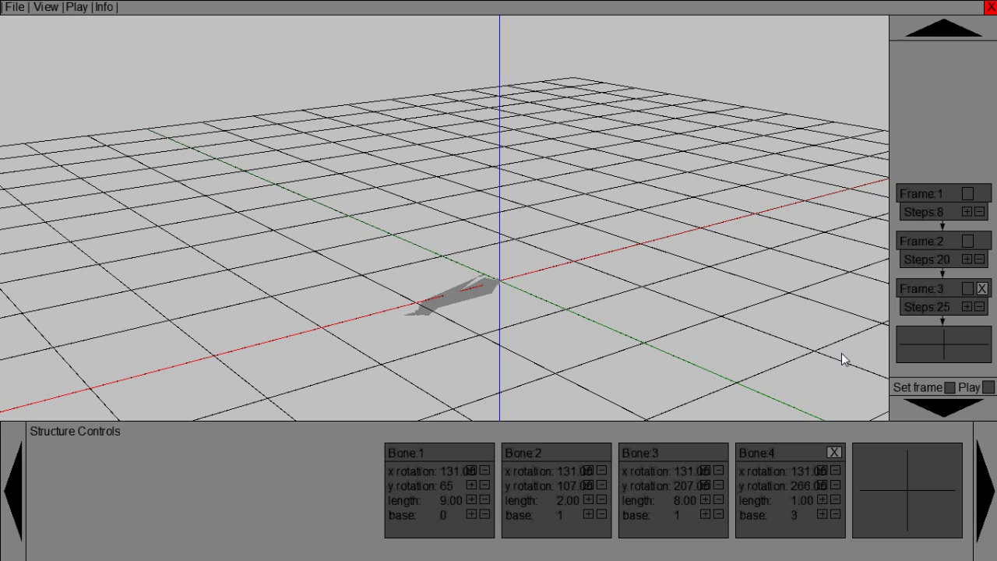
# Extend the animation to twelve frames and play it through
pyautogui.click(968, 337)
pyautogui.click(968, 337)
pyautogui.click(968, 337)
pyautogui.click(968, 337)
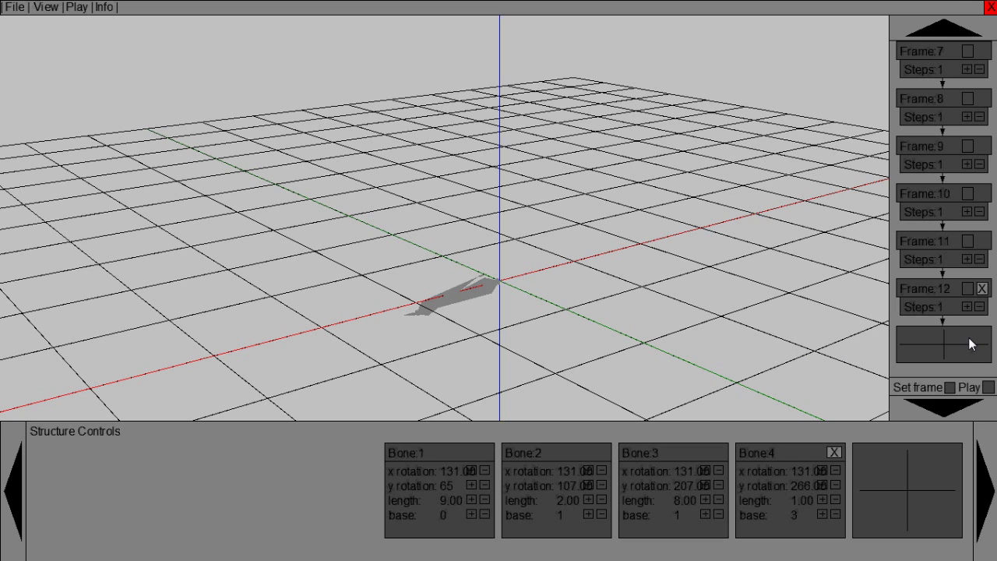
pyautogui.click(954, 410)
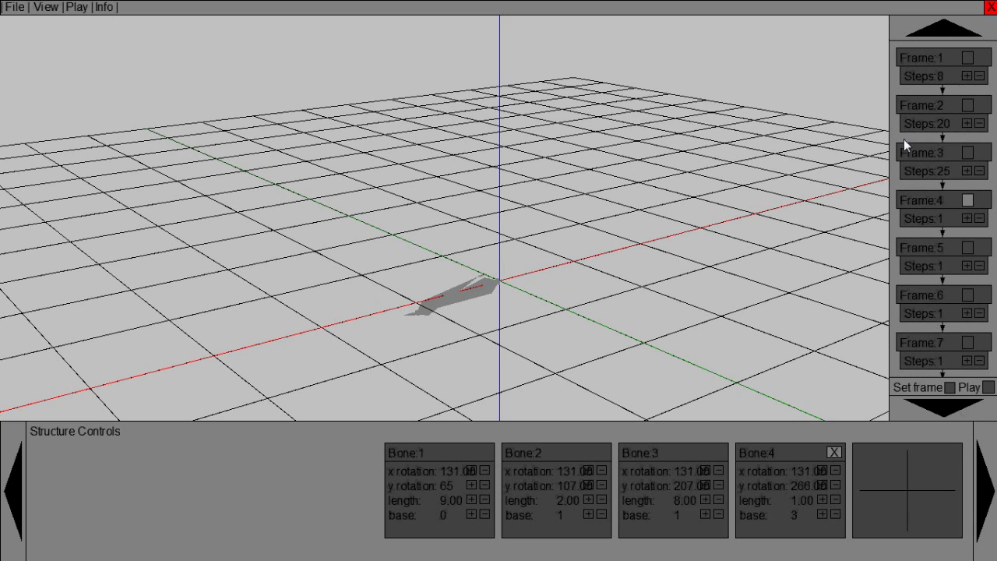
pyautogui.click(948, 33)
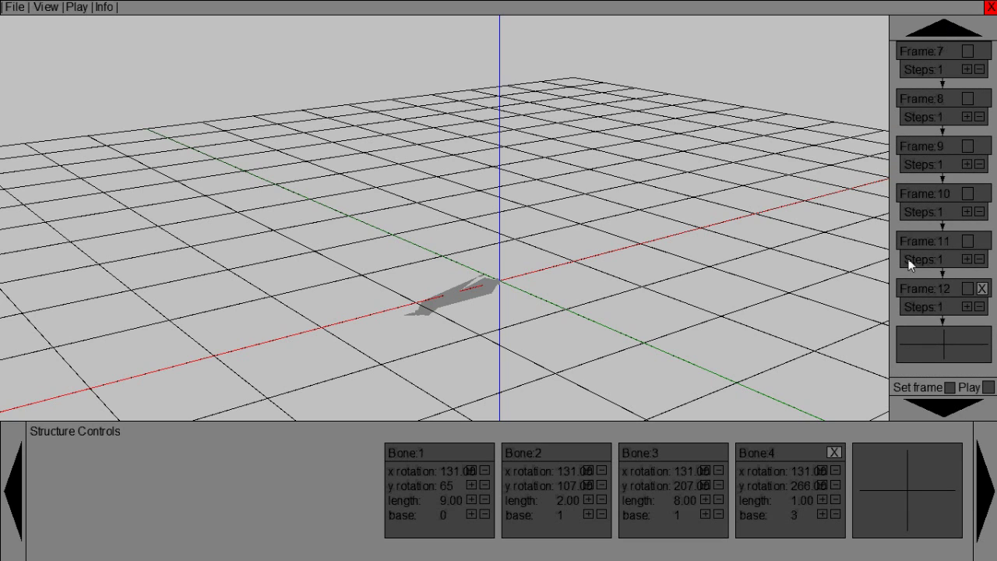
pyautogui.click(988, 388)
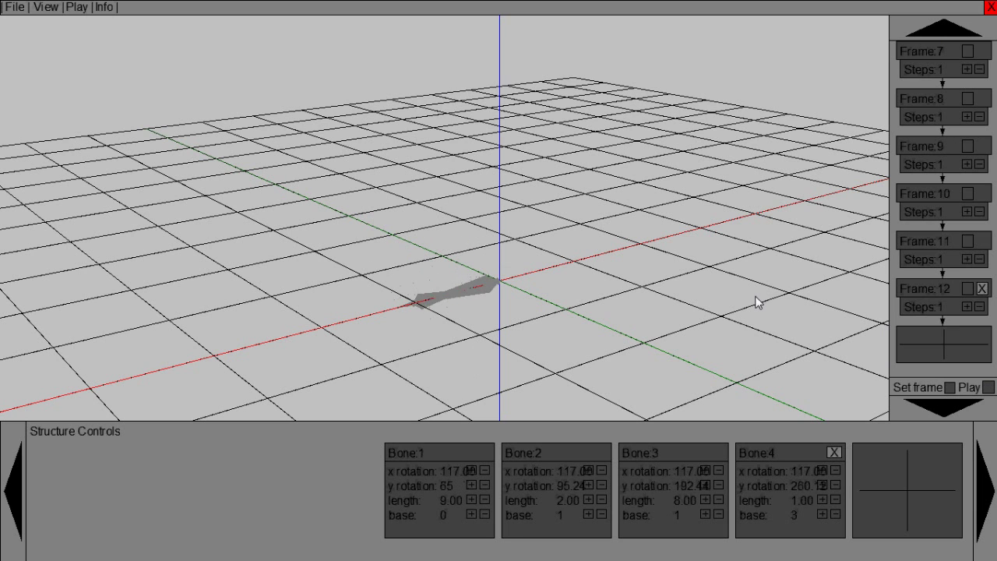
pyautogui.press('Right')
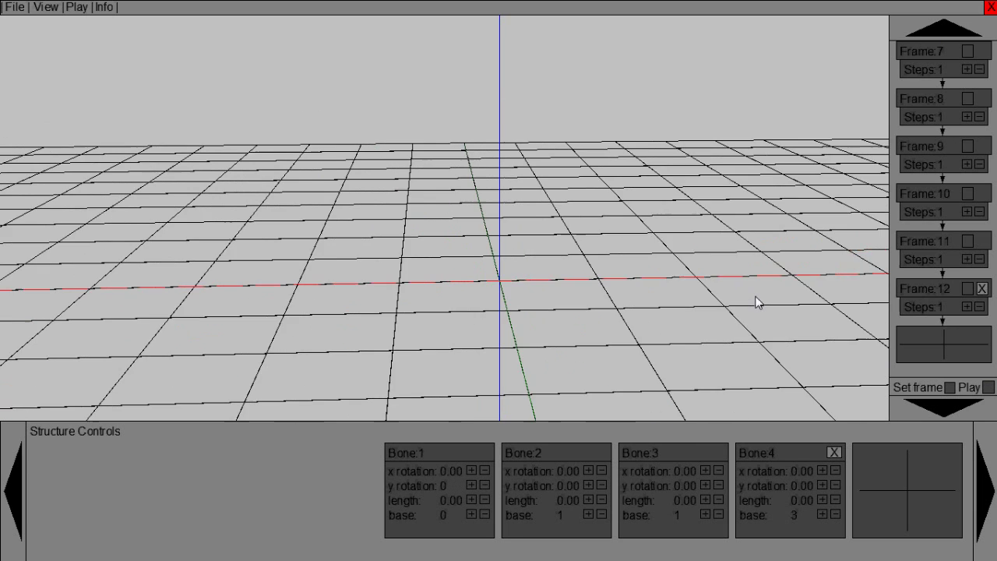
# Set the bone lengths to 13 for bone 1, 15 for bone 2, 12 for bone 3 and 16 for bone 4
pyautogui.click(471, 499)
pyautogui.click(590, 499)
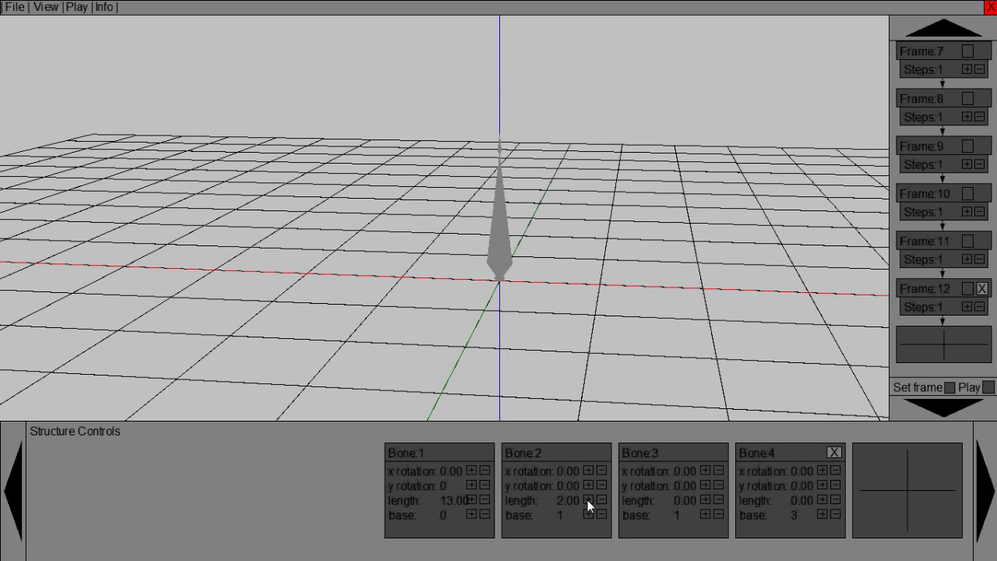
pyautogui.click(705, 500)
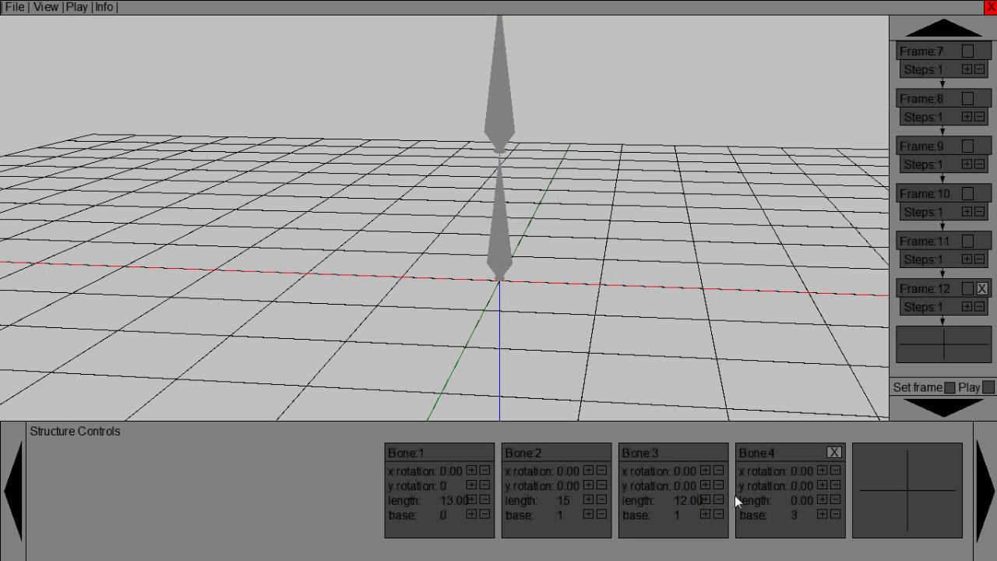
pyautogui.click(821, 499)
pyautogui.press('Down')
pyautogui.press('Right')
pyautogui.press('Right')
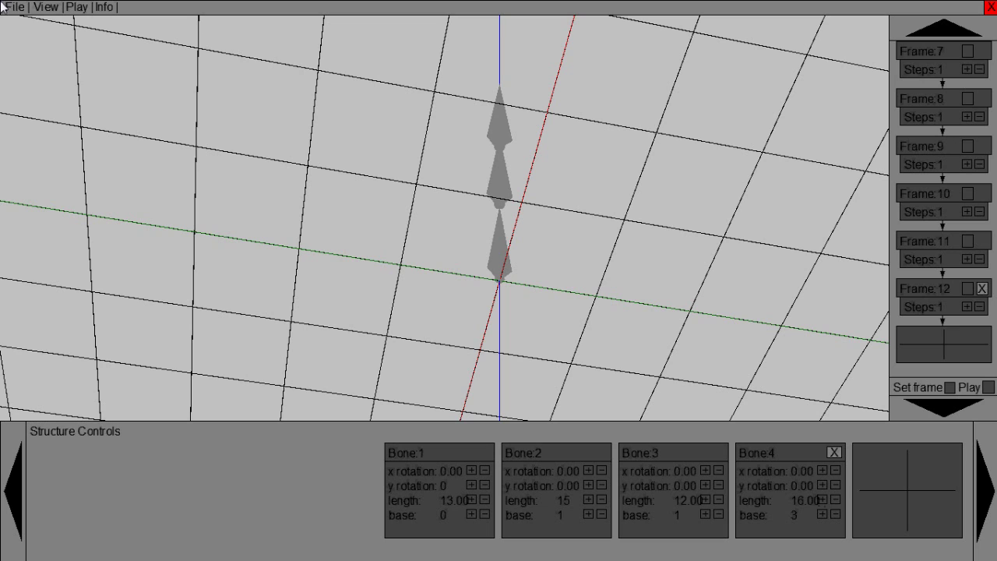
# Start a new project without saving the changes and add two bones to make a vertical chain of three
pyautogui.click(14, 7)
pyautogui.click(24, 22)
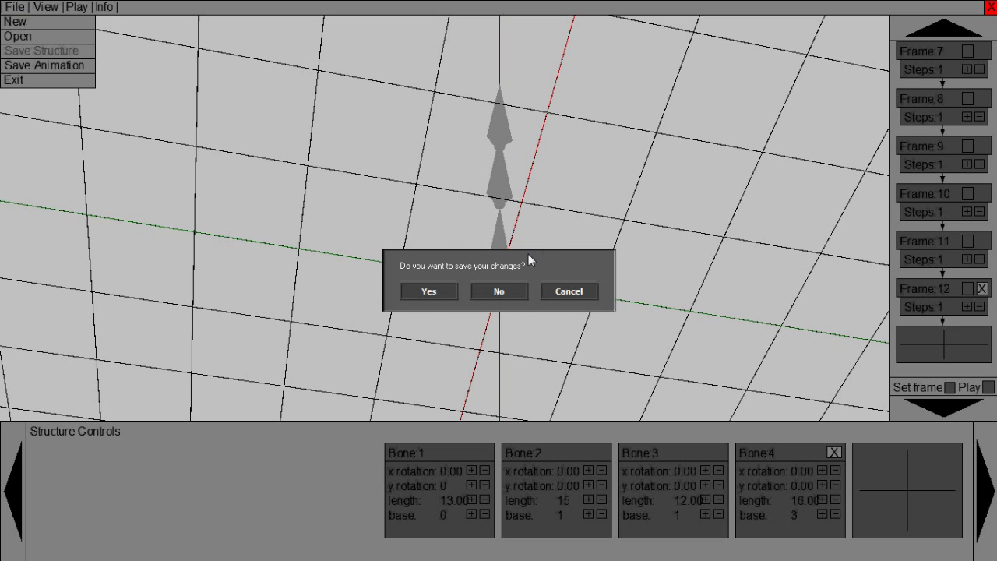
pyautogui.click(498, 290)
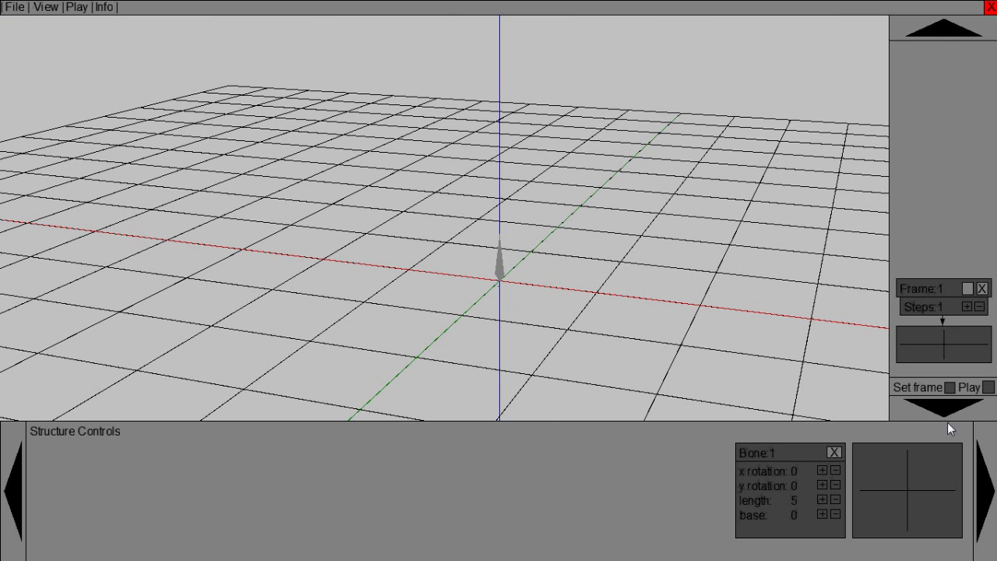
pyautogui.click(910, 494)
pyautogui.click(911, 494)
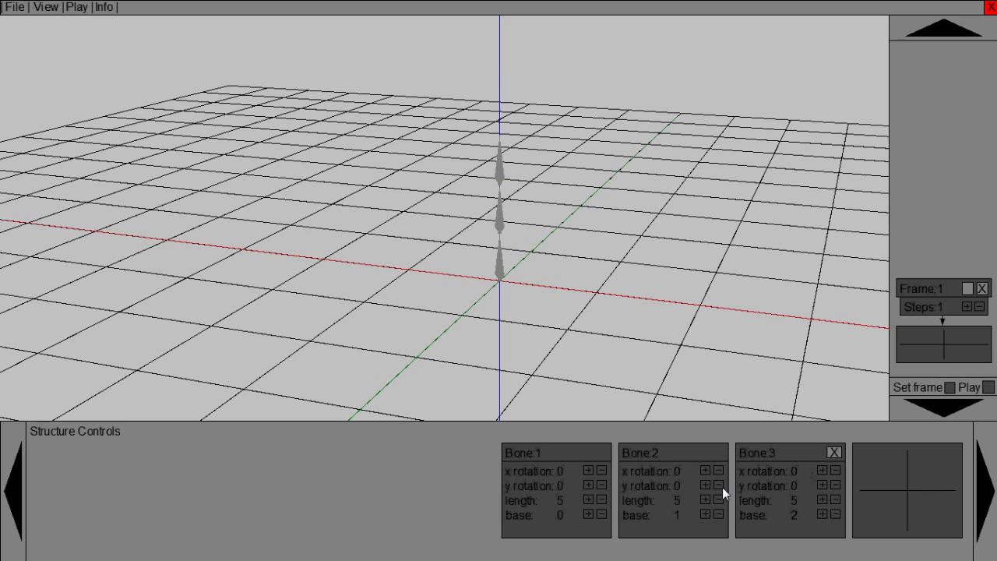
# Add a second frame and bend the bone chain with x rotations of 22, 51 and 86 for bones 1, 2 and 3
pyautogui.click(942, 346)
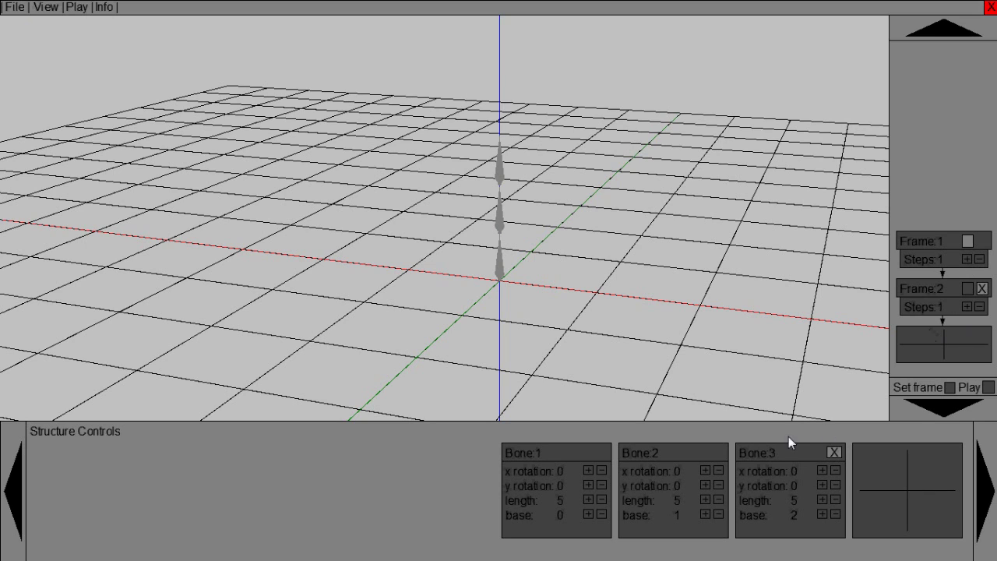
pyautogui.click(587, 471)
pyautogui.click(705, 471)
pyautogui.click(824, 469)
pyautogui.click(825, 469)
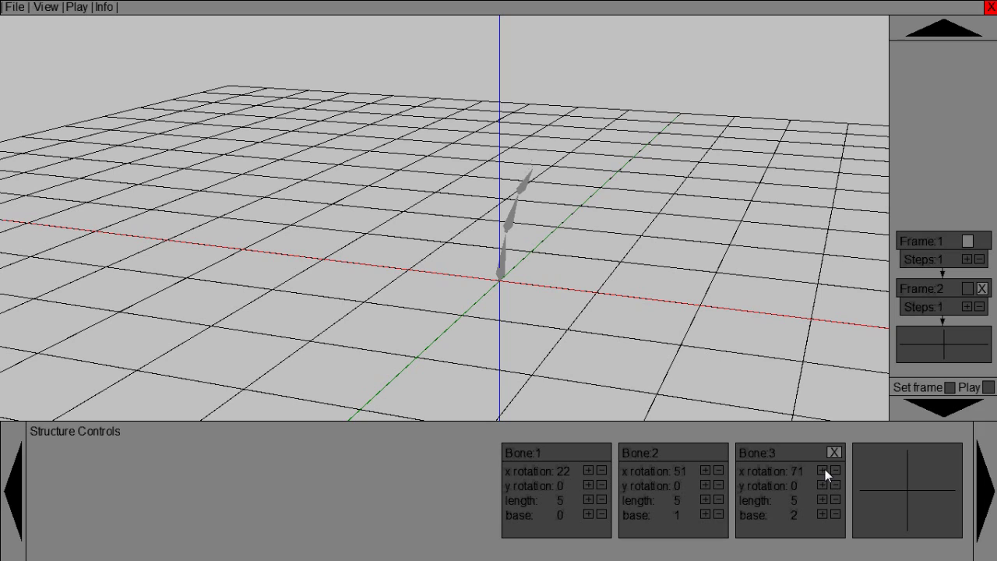
# Set frame 2 to 31 steps and play the animation
pyautogui.click(967, 306)
pyautogui.click(967, 307)
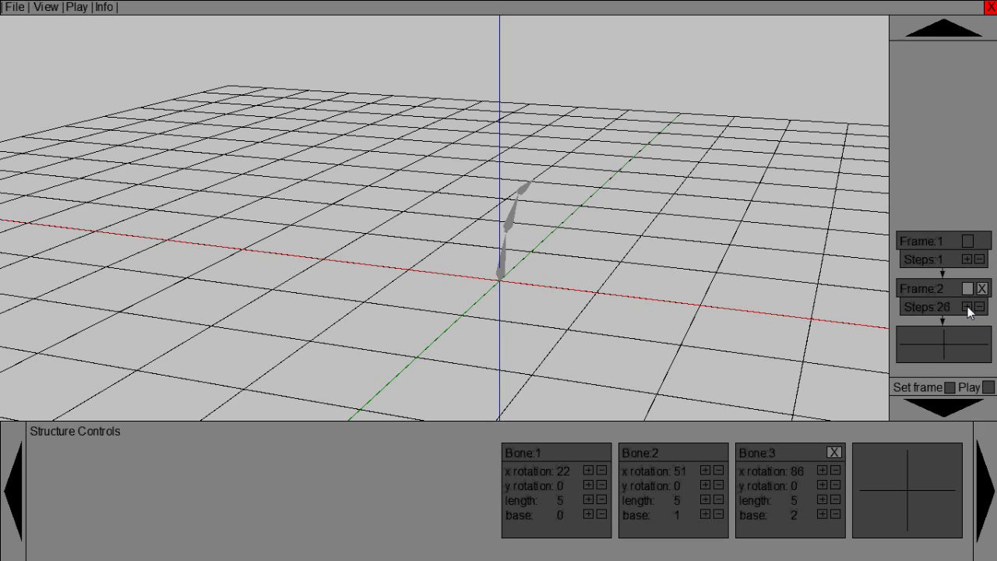
pyautogui.click(967, 306)
pyautogui.click(988, 387)
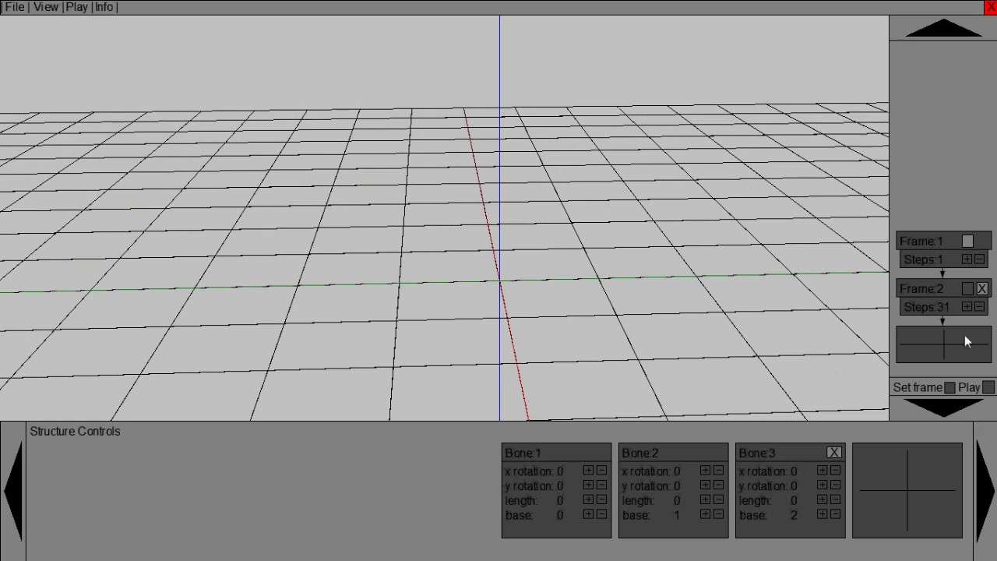
# Set frame 1 to 4 steps
pyautogui.click(967, 259)
pyautogui.click(967, 259)
pyautogui.click(967, 259)
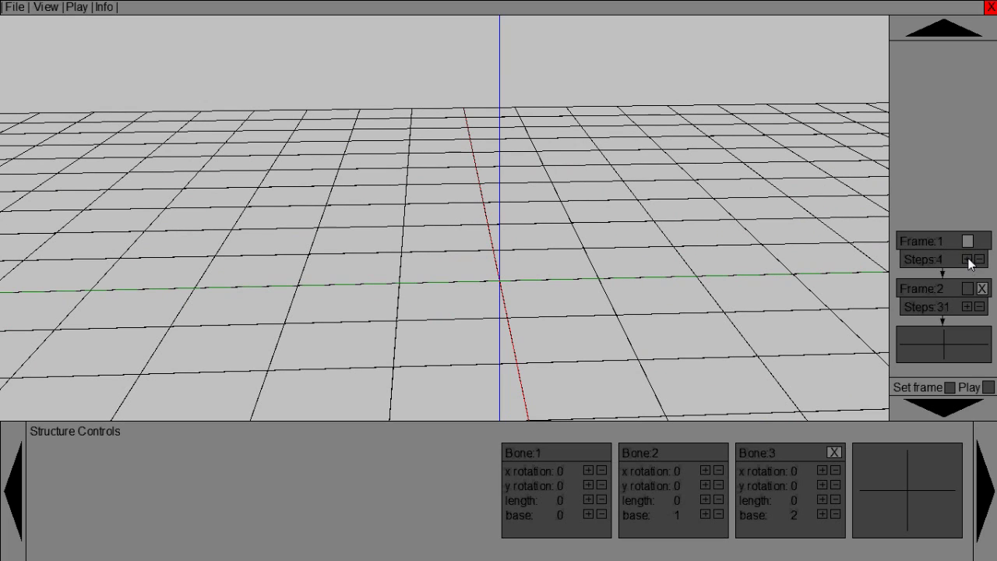
# Play the eight-frame animation of the 21-bone human figure and examine it from several viewing angles
pyautogui.click(988, 388)
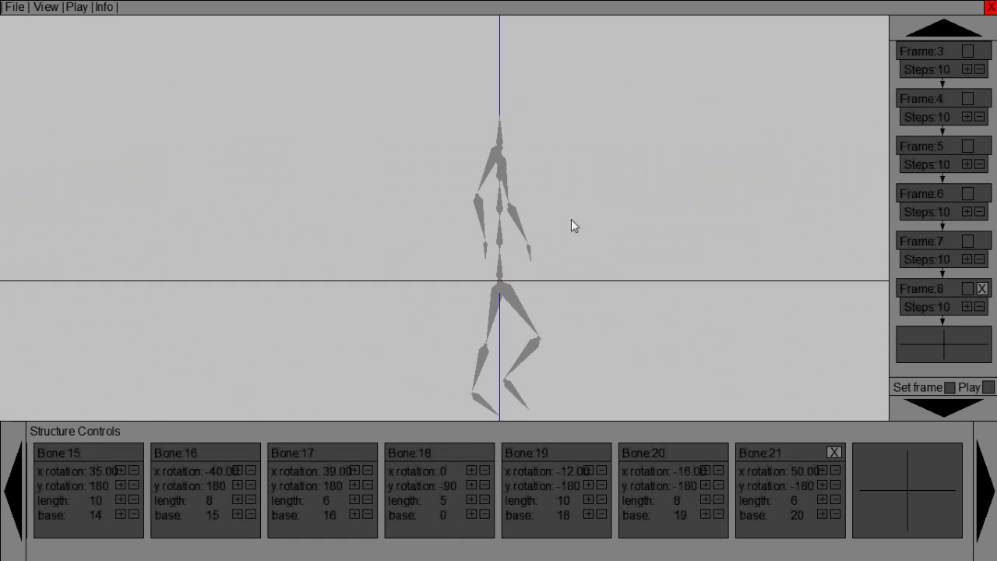
pyautogui.press('Right')
pyautogui.press('Up')
pyautogui.press('Right')
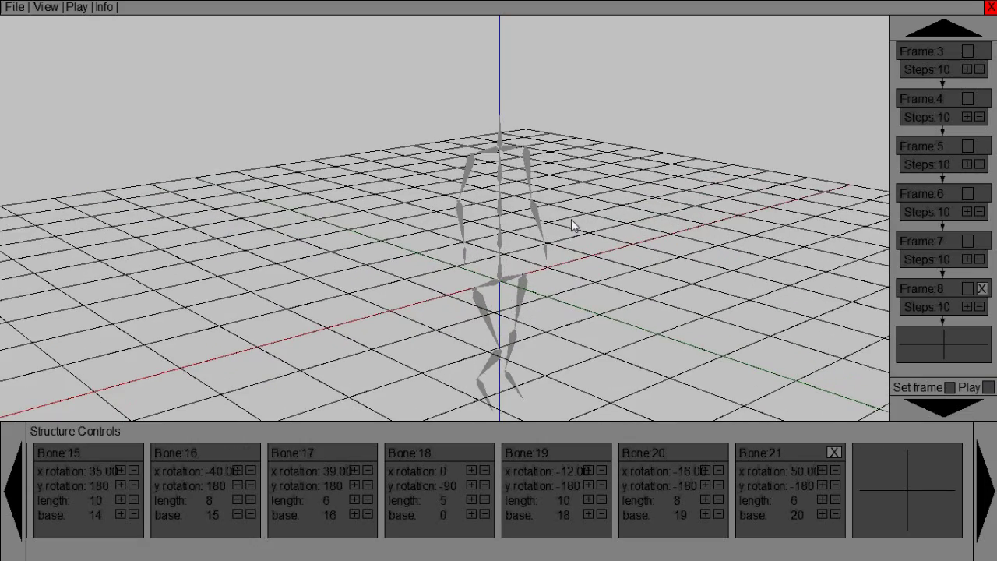
pyautogui.press('Down')
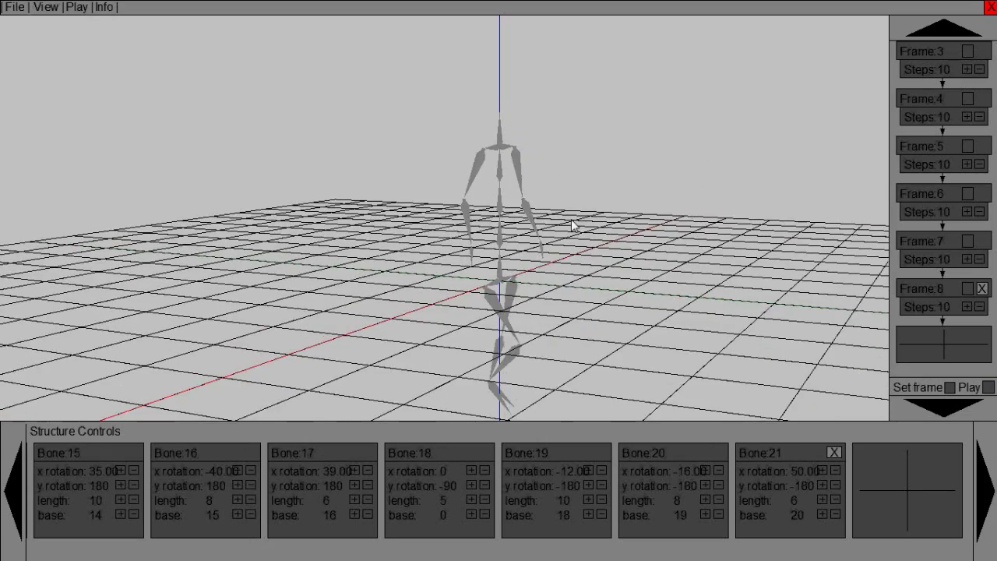
# Play the human figure's eight-frame animation again and examine the figure from the front
pyautogui.click(988, 387)
pyautogui.press('Right')
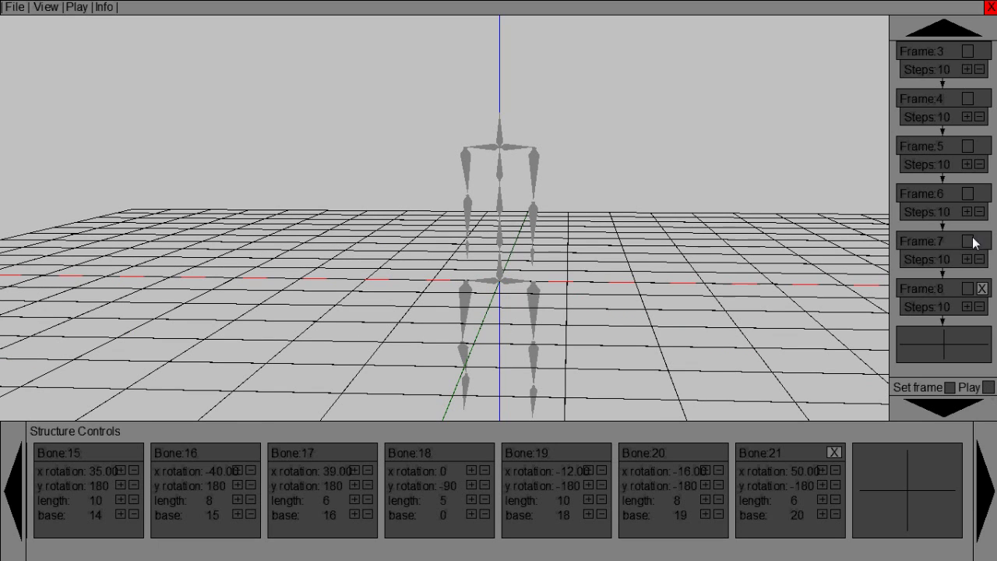
# Delete frames 8, 7, 6 and 5, and play the remaining four-frame animation
pyautogui.click(983, 289)
pyautogui.click(983, 289)
pyautogui.click(982, 290)
pyautogui.click(982, 289)
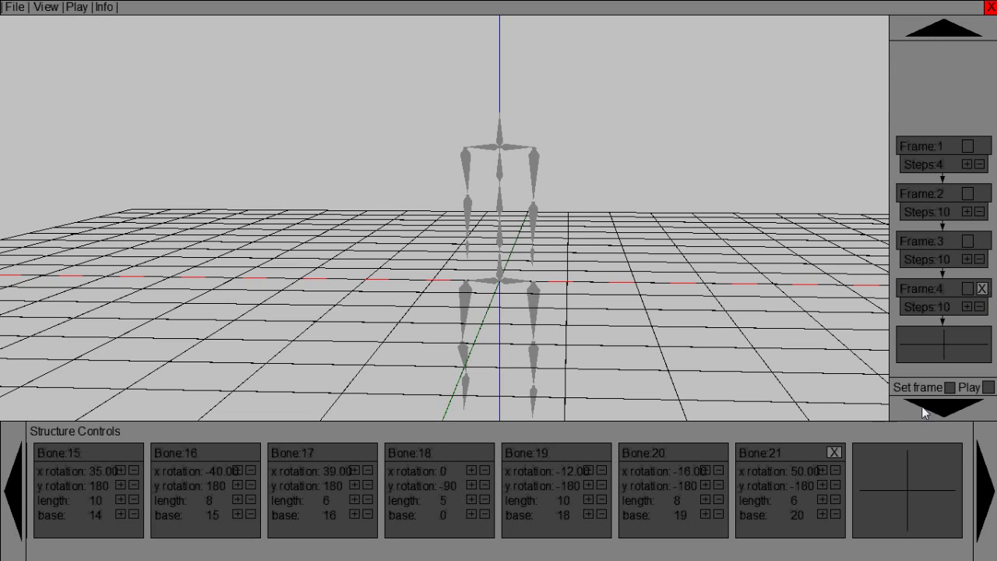
pyautogui.click(990, 389)
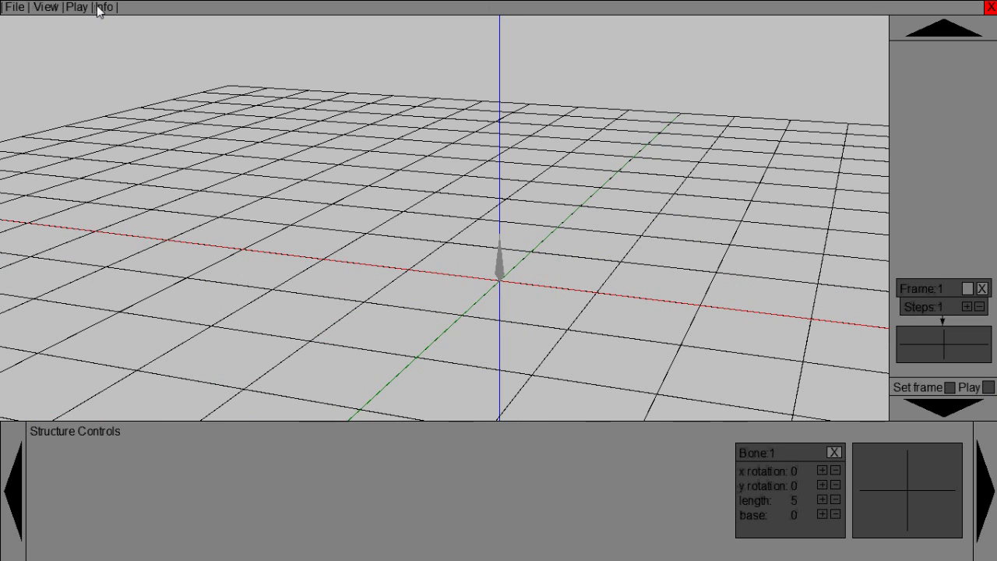
# Open the program's information page and read through the manual, future updates and credits
pyautogui.click(103, 7)
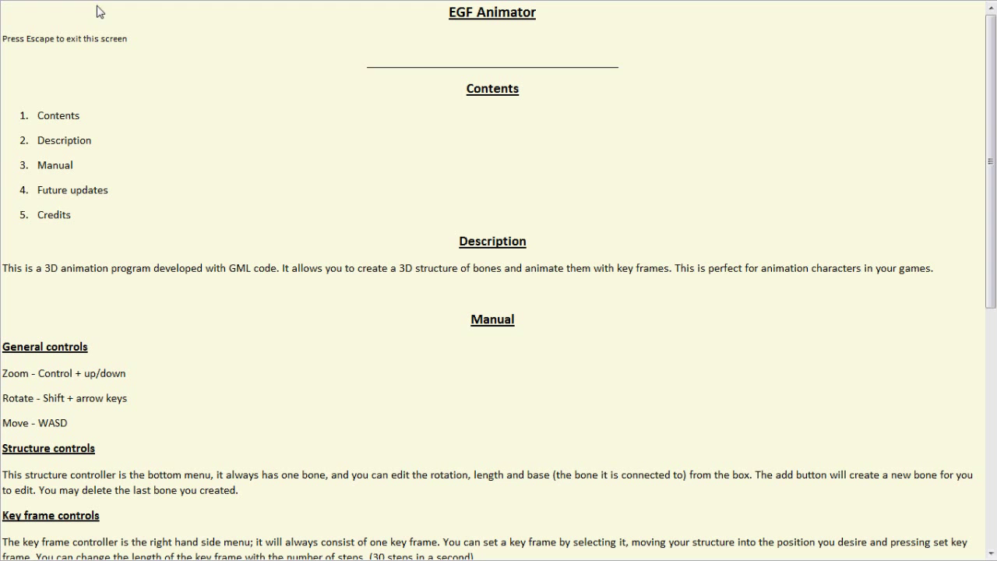
pyautogui.scroll(-10, 422, 226)
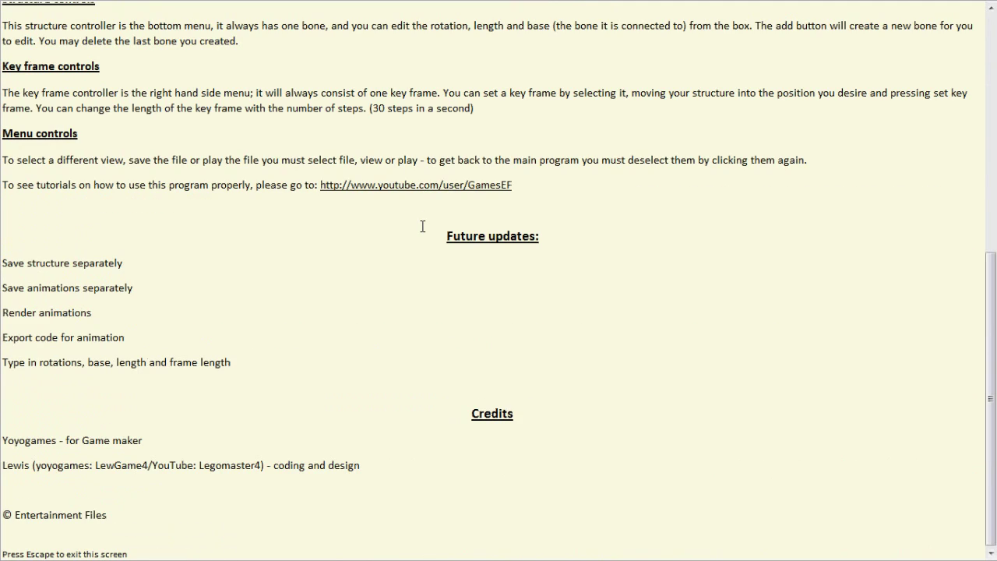
pyautogui.scroll(10, 422, 226)
pyautogui.scroll(-9, 422, 226)
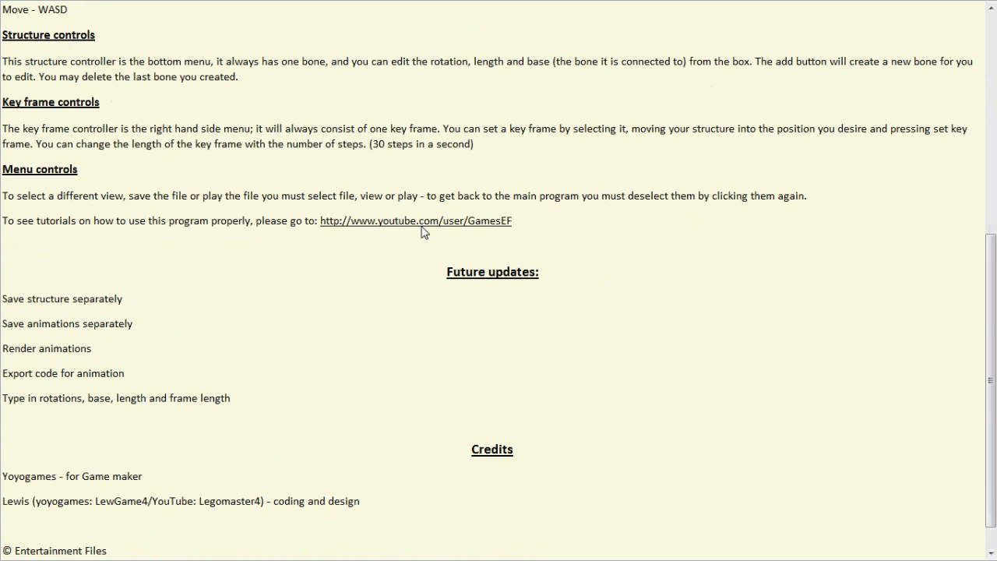
pyautogui.moveTo(447, 271); pyautogui.dragTo(527, 385)
pyautogui.click(502, 394)
pyautogui.moveTo(378, 387); pyautogui.dragTo(379, 356)
pyautogui.click(379, 356)
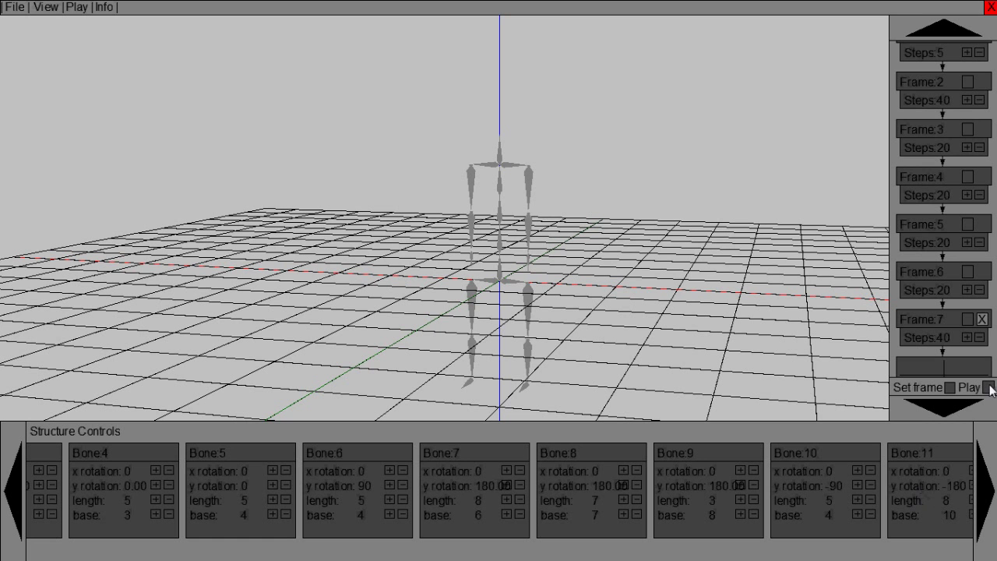
# Play the seven-frame animation of the human figure
pyautogui.click(988, 387)
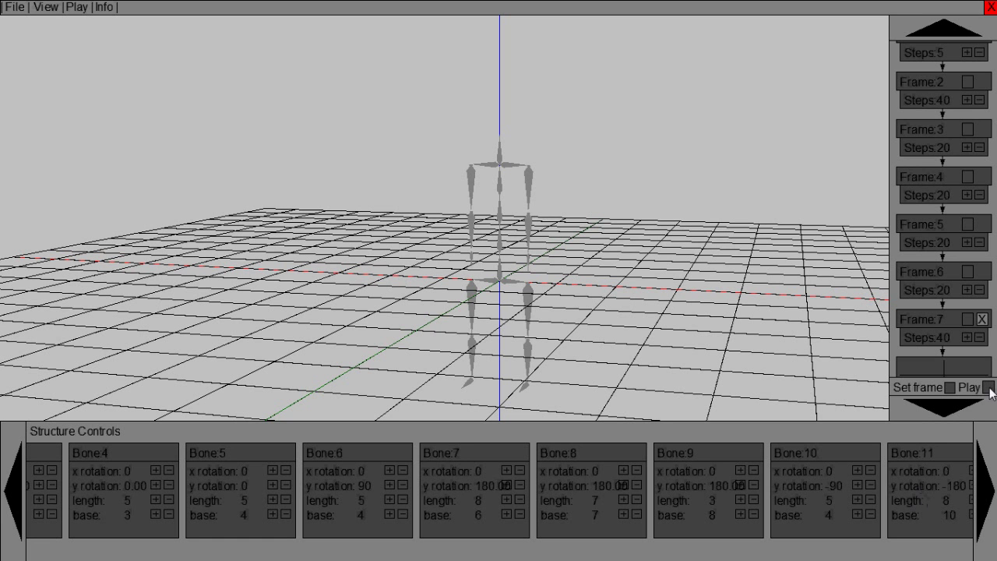